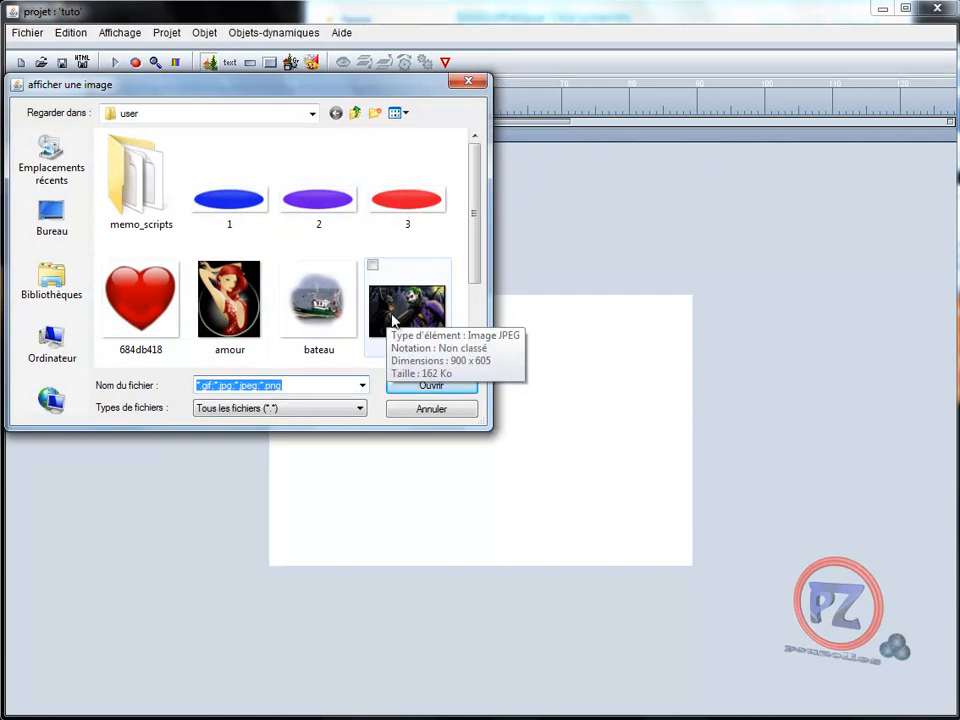
Pick the bateau boat picture in the user folder's image picker
{"action": "left_click", "coordinate": [322, 315]}
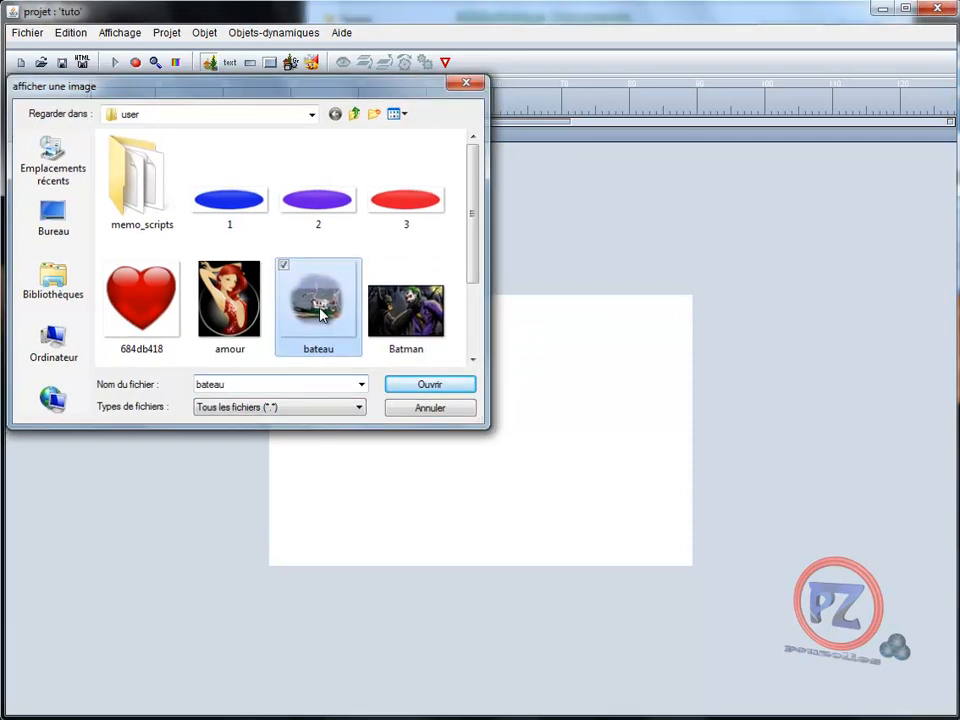
Insert the bateau picture at X 0, Y 0, then drag it up to fill the frame
{"action": "double_click", "coordinate": [320, 314]}
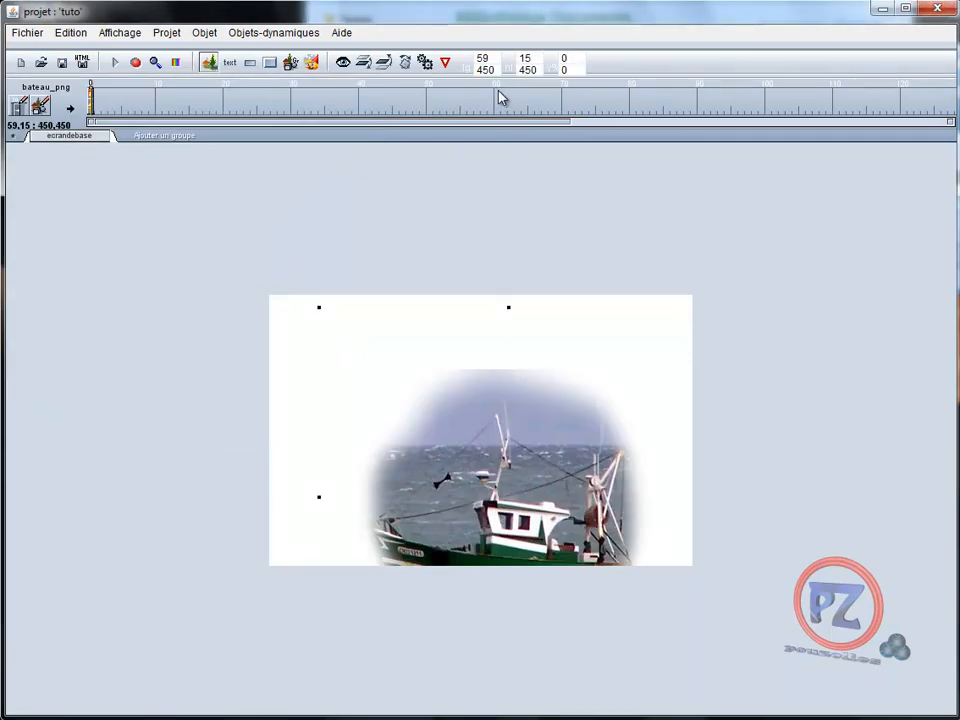
{"action": "left_click_drag", "start_coordinate": [494, 59], "coordinate": [465, 58]}
{"action": "type", "text": "0"}
{"action": "key", "text": "Return"}
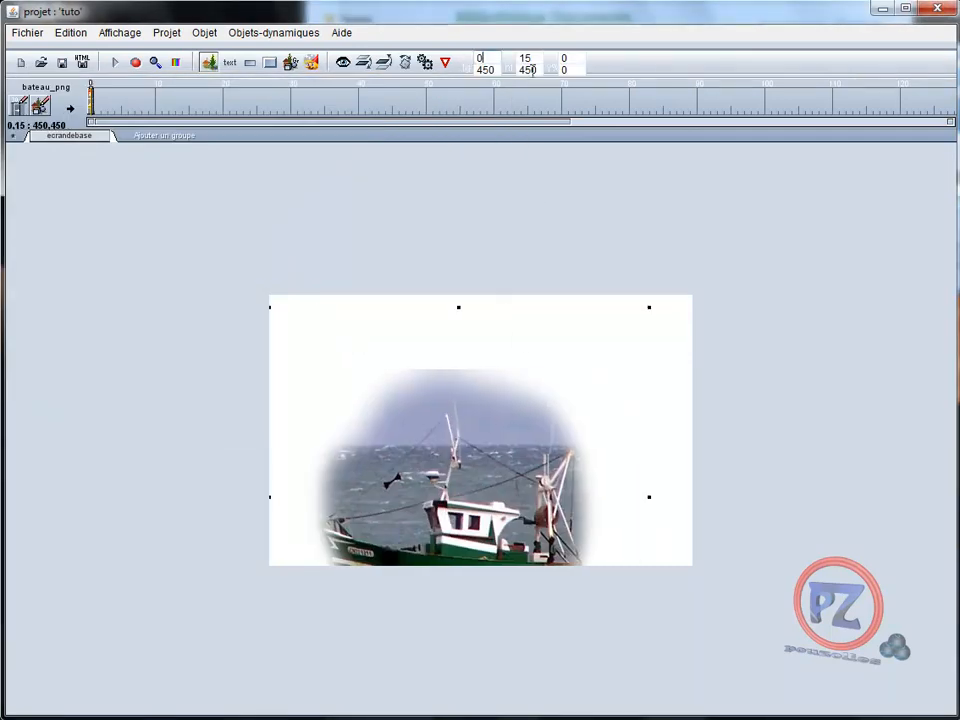
{"action": "left_click_drag", "start_coordinate": [534, 58], "coordinate": [513, 59]}
{"action": "type", "text": "0"}
{"action": "key", "text": "Return"}
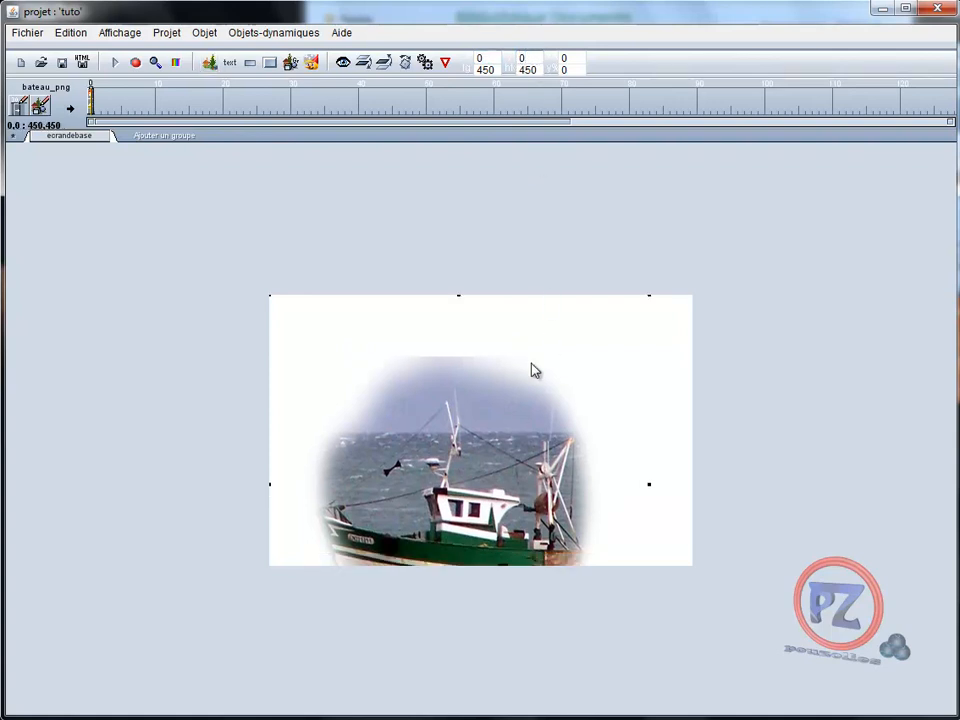
{"action": "left_click_drag", "start_coordinate": [476, 491], "coordinate": [474, 422]}
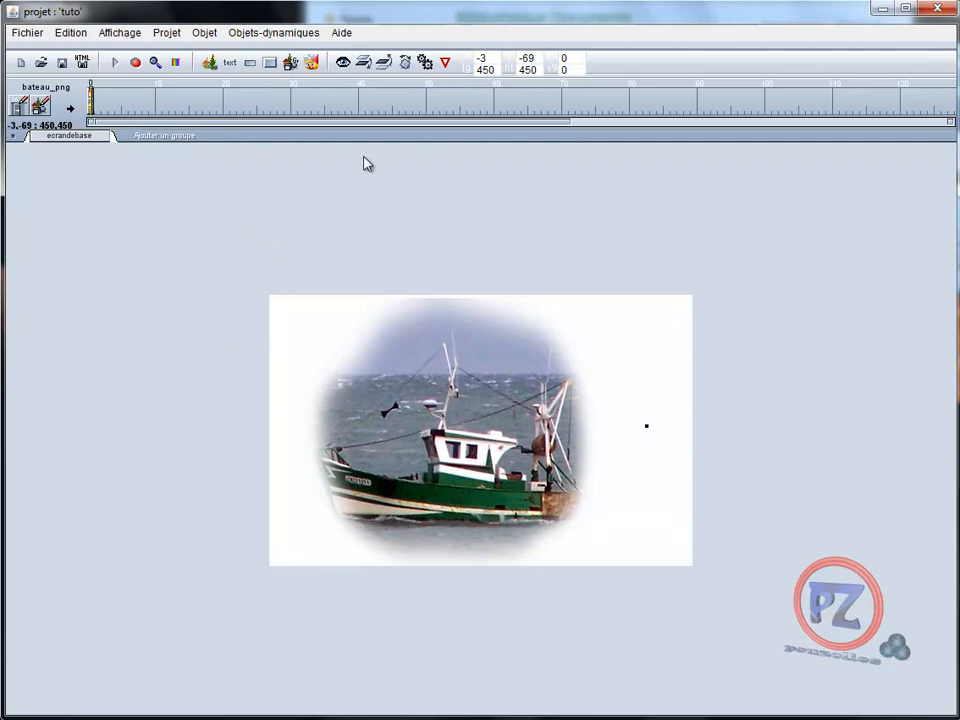
Show the Users effects under Objets-dynamiques > Objets clefs en main > Baguettes magiques
{"action": "left_click", "coordinate": [274, 34]}
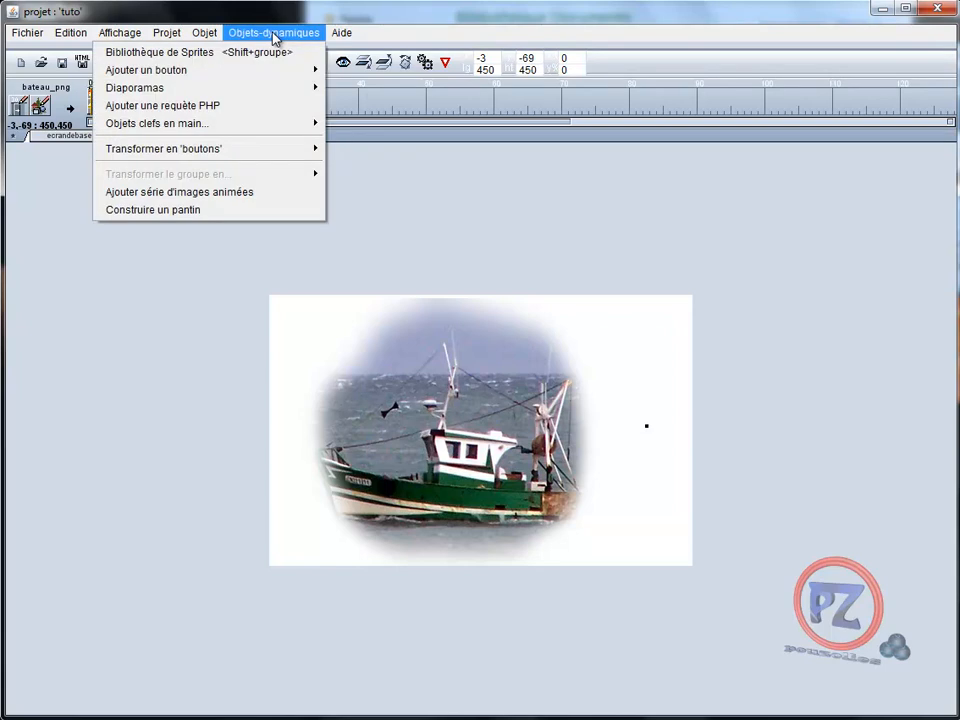
{"action": "mouse_move", "coordinate": [204, 130]}
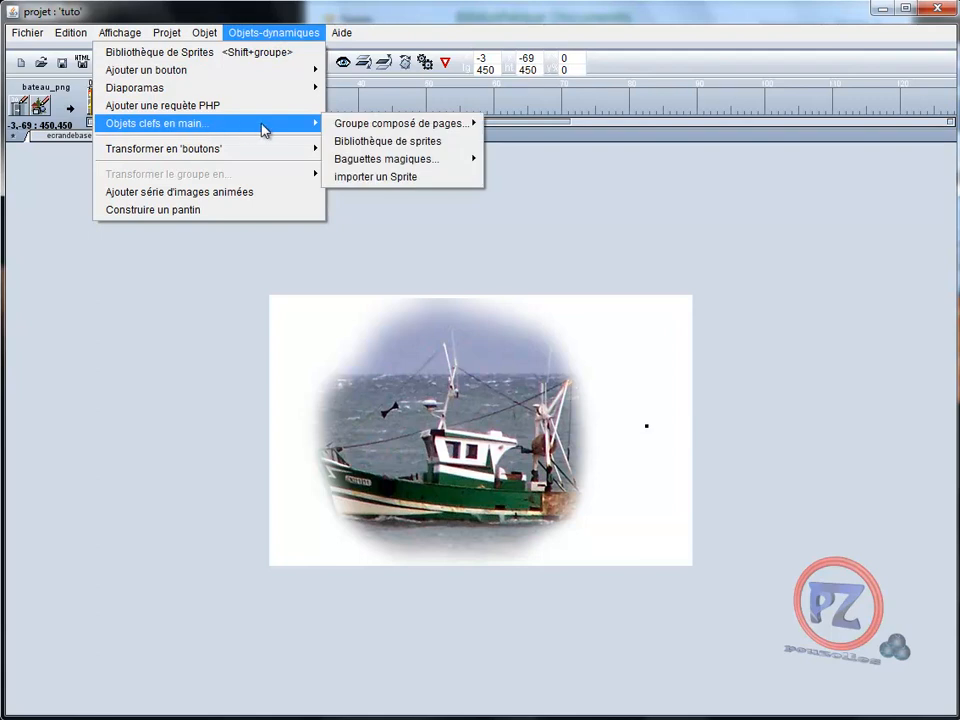
{"action": "mouse_move", "coordinate": [400, 160]}
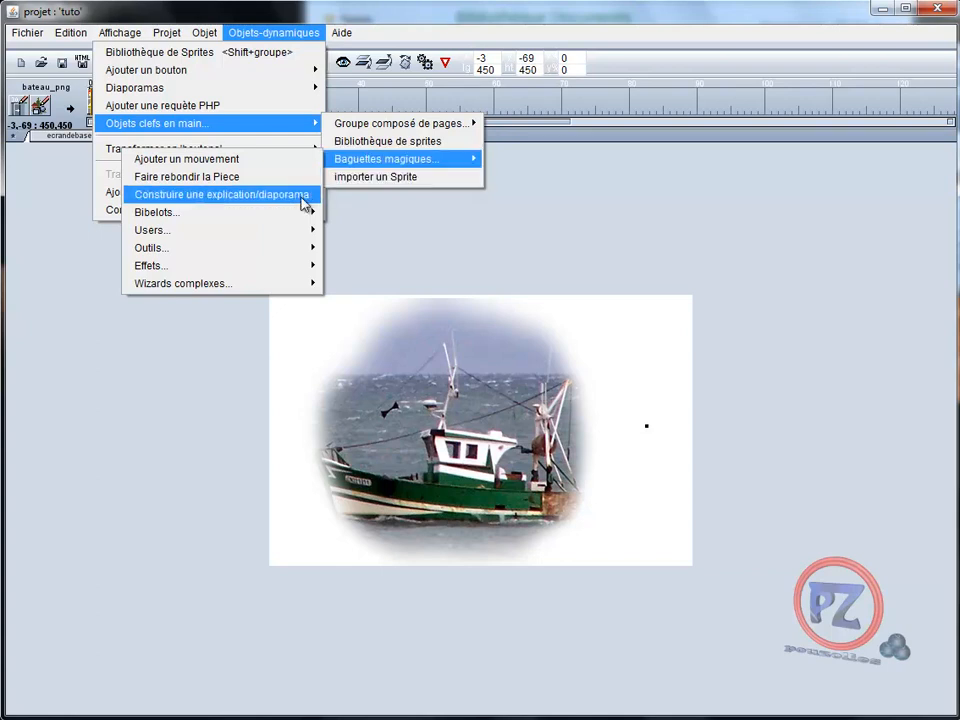
{"action": "mouse_move", "coordinate": [307, 233]}
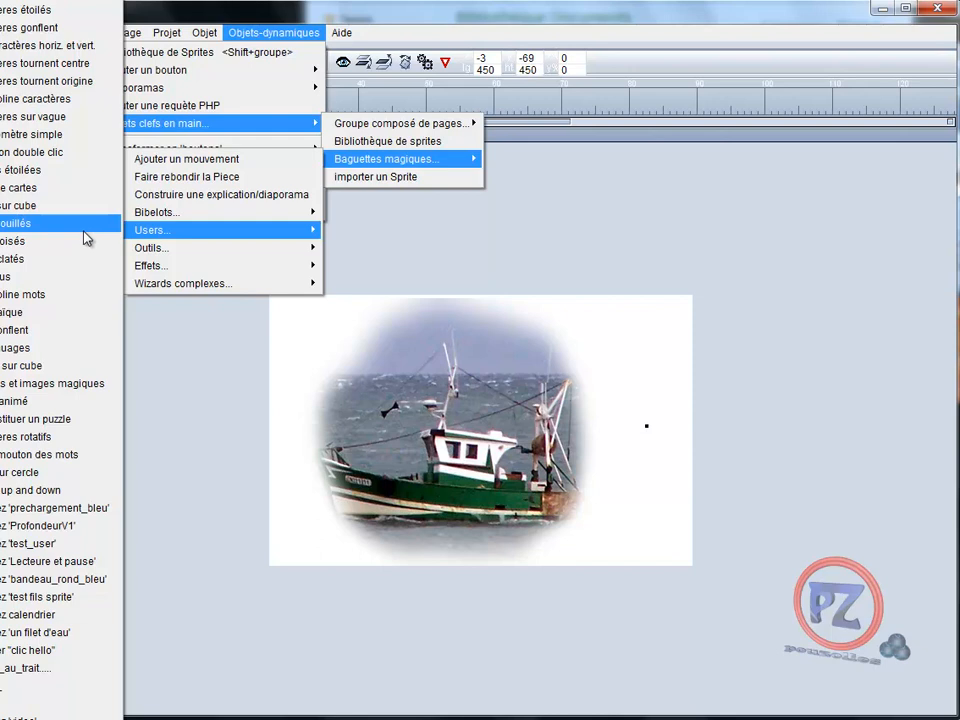
Add the Nuages cloud sprite, then move and scale it to 128 across the boat picture
{"action": "left_click", "coordinate": [57, 349]}
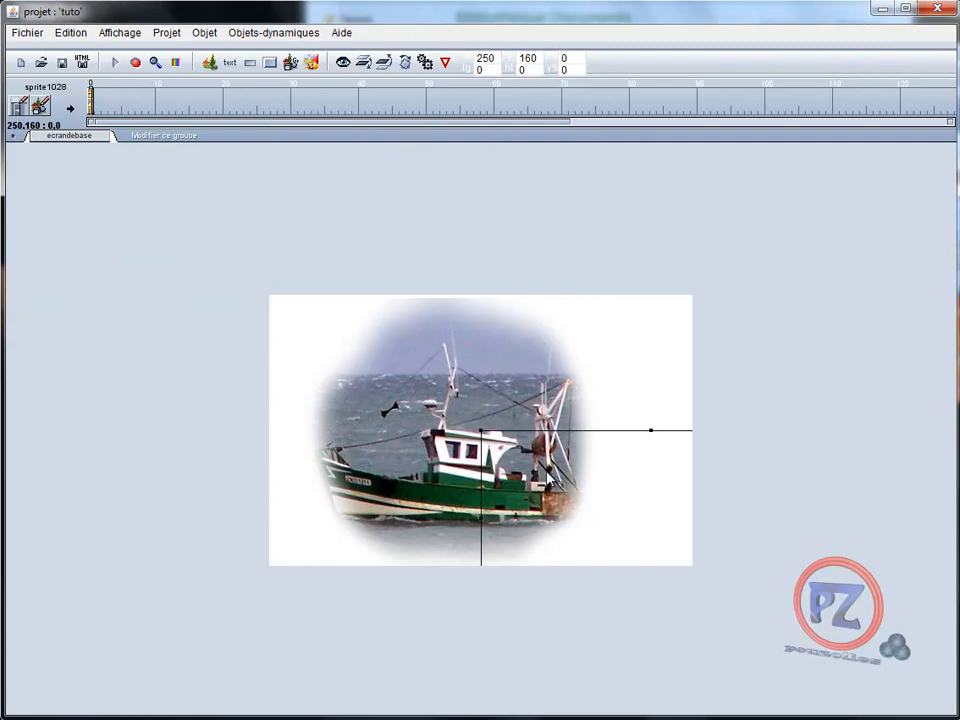
{"action": "left_click_drag", "start_coordinate": [525, 472], "coordinate": [335, 360]}
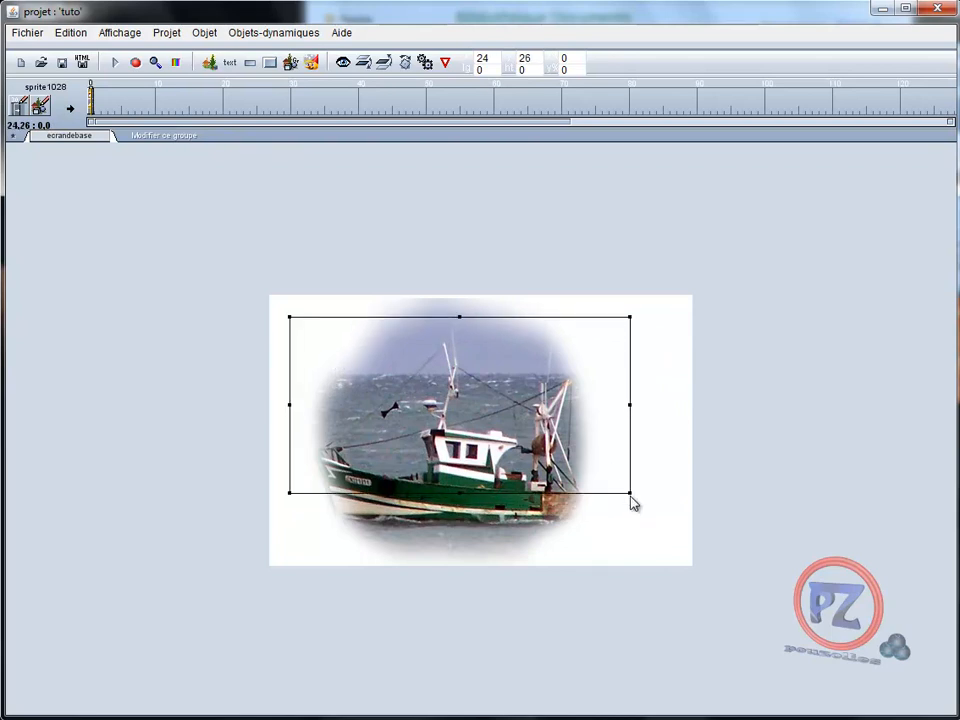
{"action": "left_click_drag", "start_coordinate": [630, 499], "coordinate": [565, 485]}
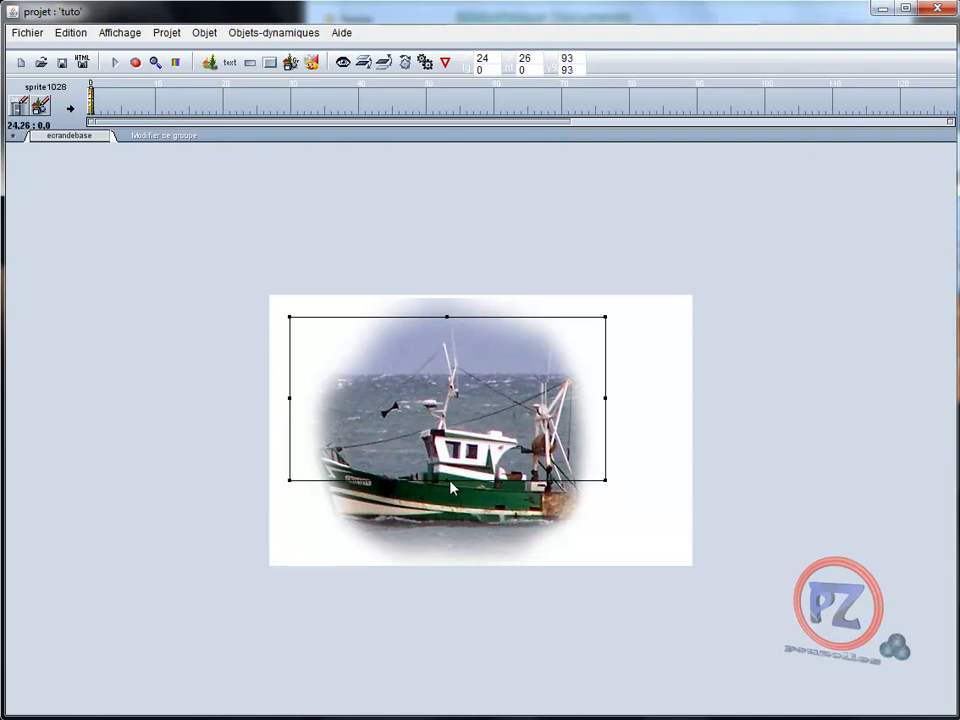
{"action": "left_click_drag", "start_coordinate": [448, 487], "coordinate": [448, 514]}
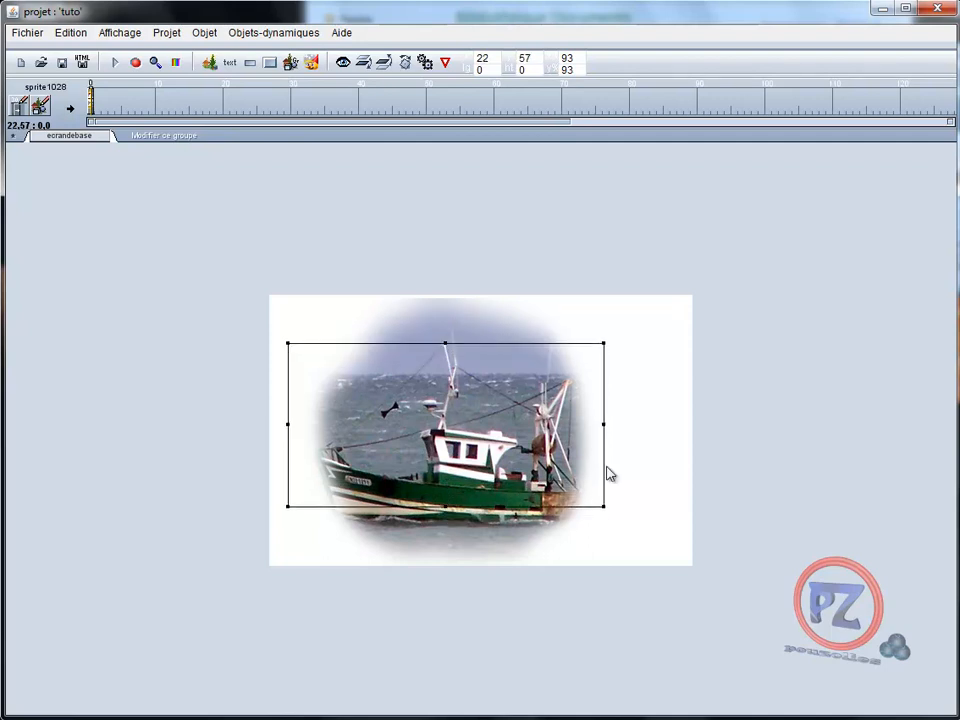
{"action": "left_click_drag", "start_coordinate": [605, 507], "coordinate": [636, 551]}
{"action": "left_click_drag", "start_coordinate": [481, 347], "coordinate": [462, 325]}
{"action": "left_click_drag", "start_coordinate": [655, 527], "coordinate": [673, 561]}
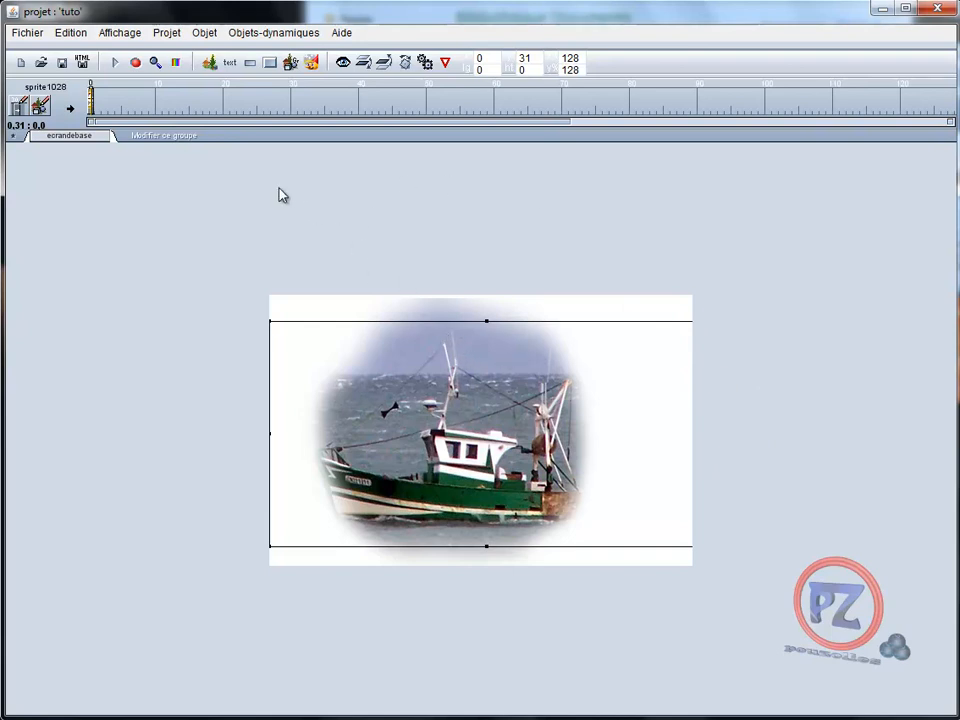
{"action": "left_click", "coordinate": [114, 64]}
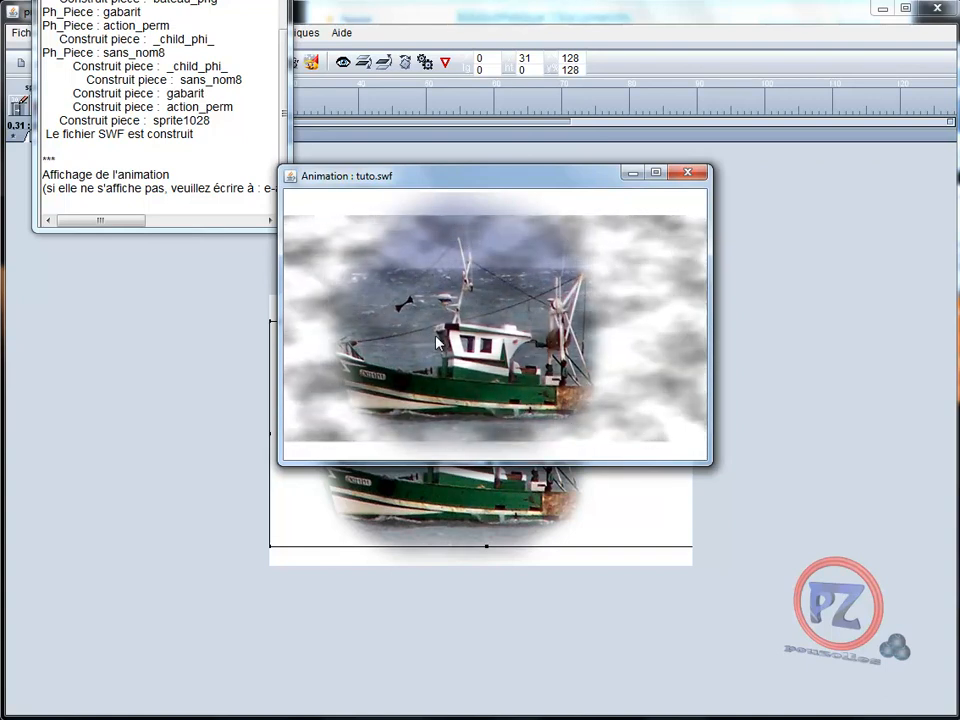
{"action": "left_click", "coordinate": [688, 173]}
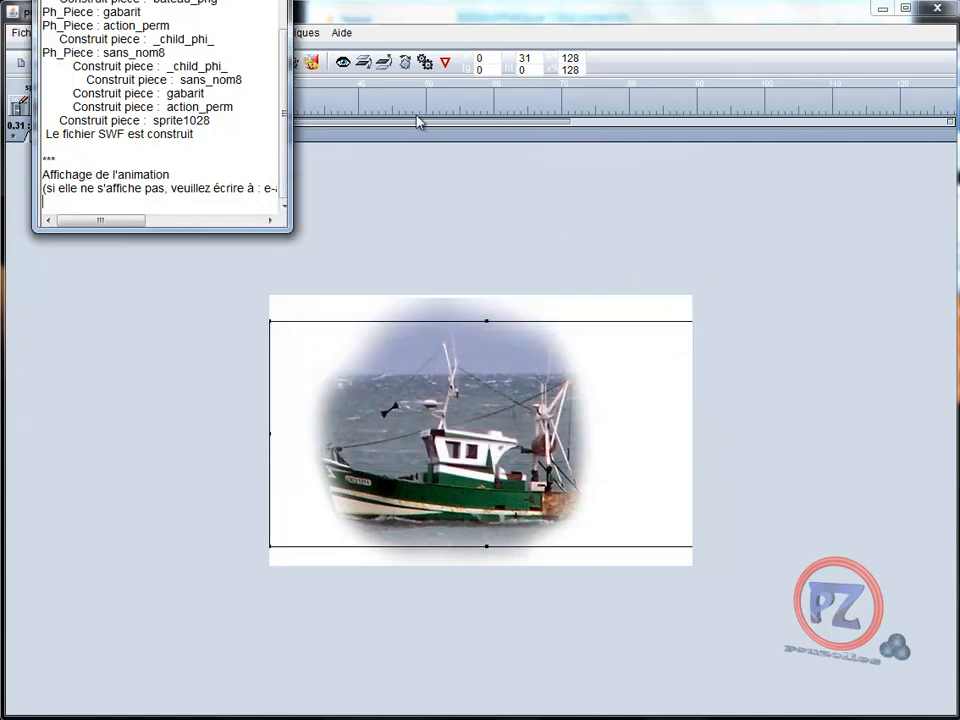
{"action": "left_click", "coordinate": [274, 1]}
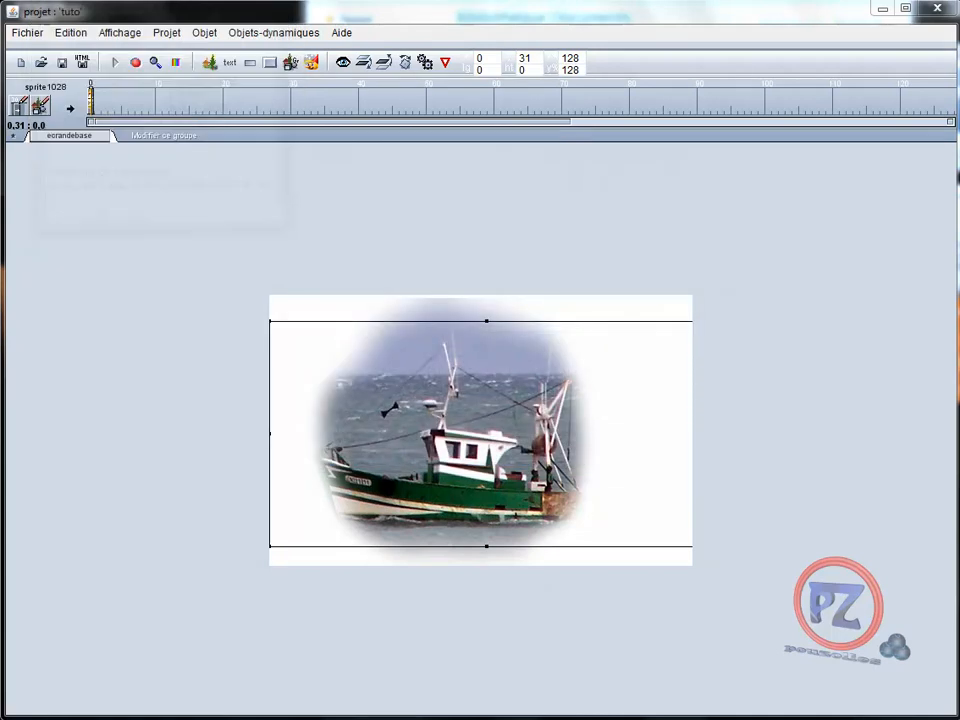
Set the nuages_anim group's Gris (o/n) attribute to 'n' for coloured clouds
{"action": "double_click", "coordinate": [441, 416]}
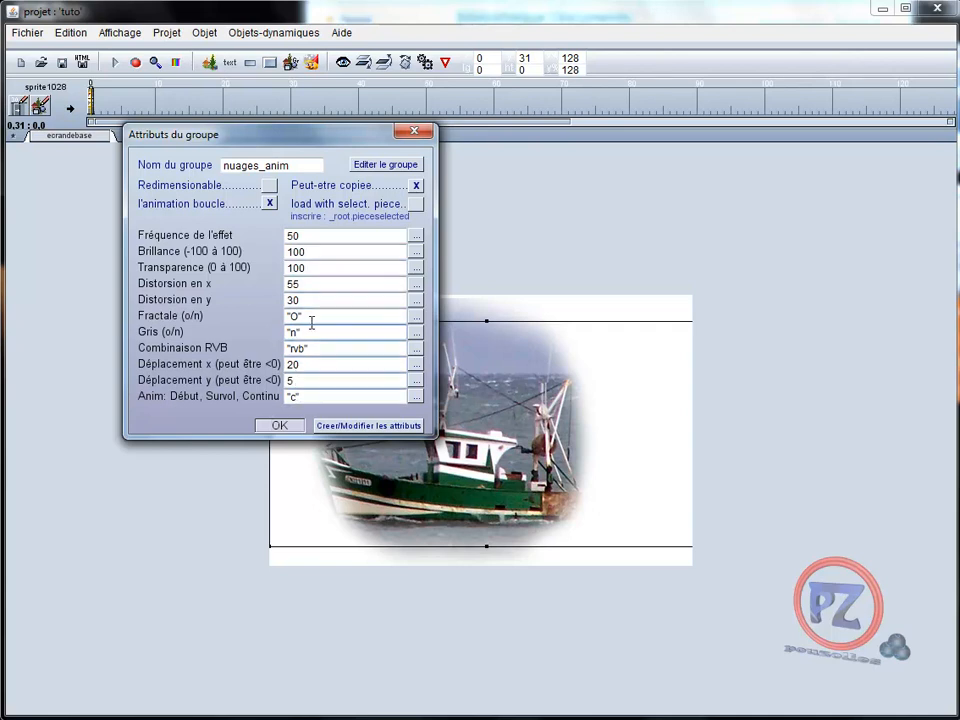
{"action": "left_click", "coordinate": [280, 425]}
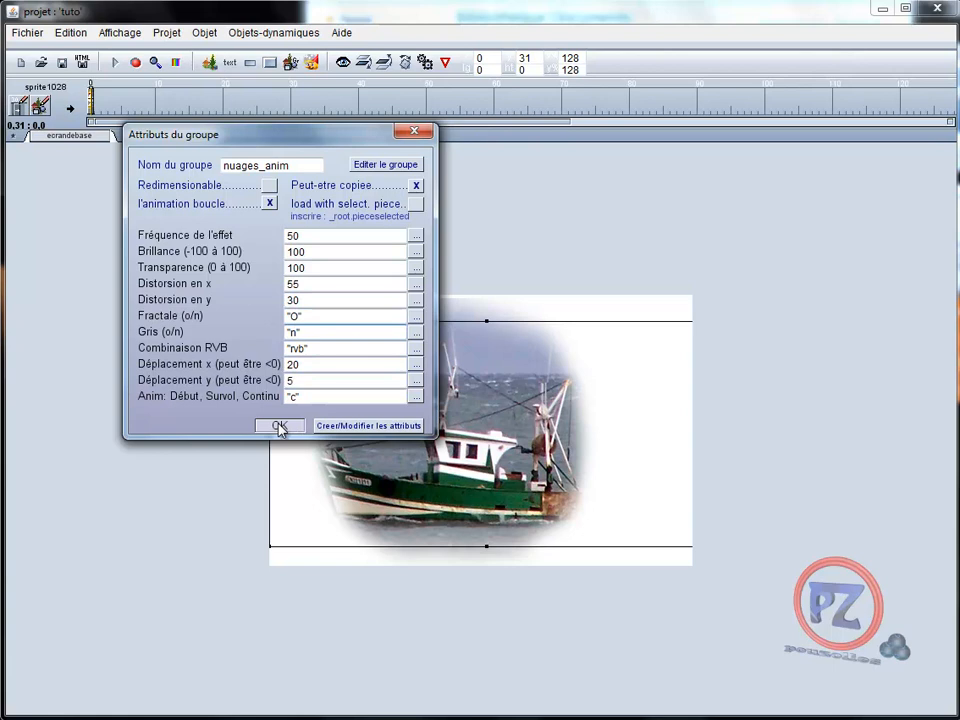
{"action": "left_click", "coordinate": [114, 62]}
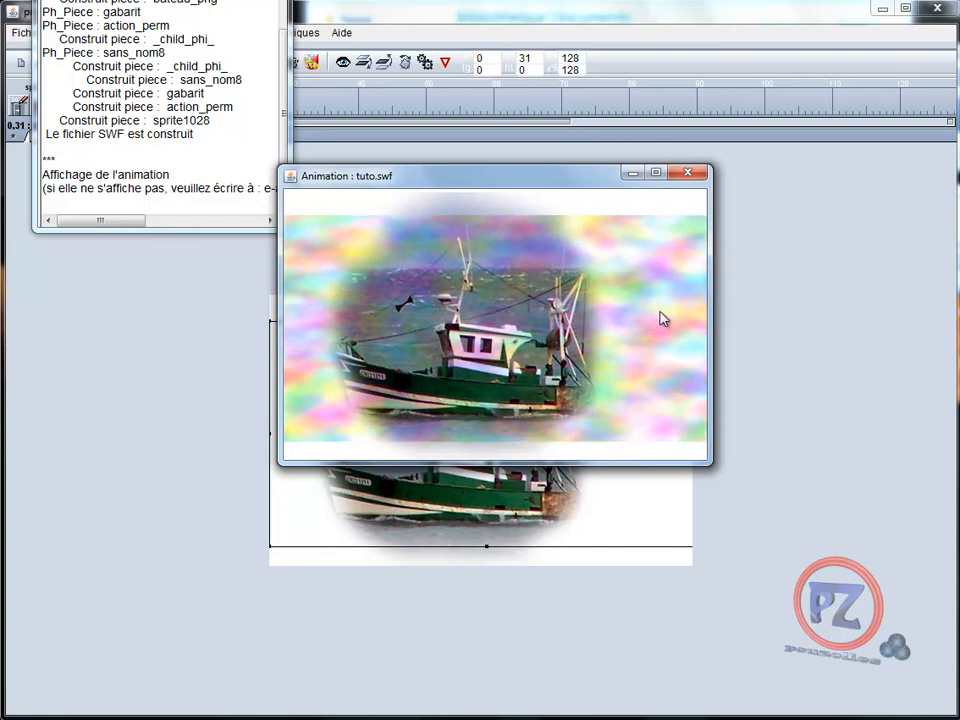
{"action": "left_click", "coordinate": [691, 173]}
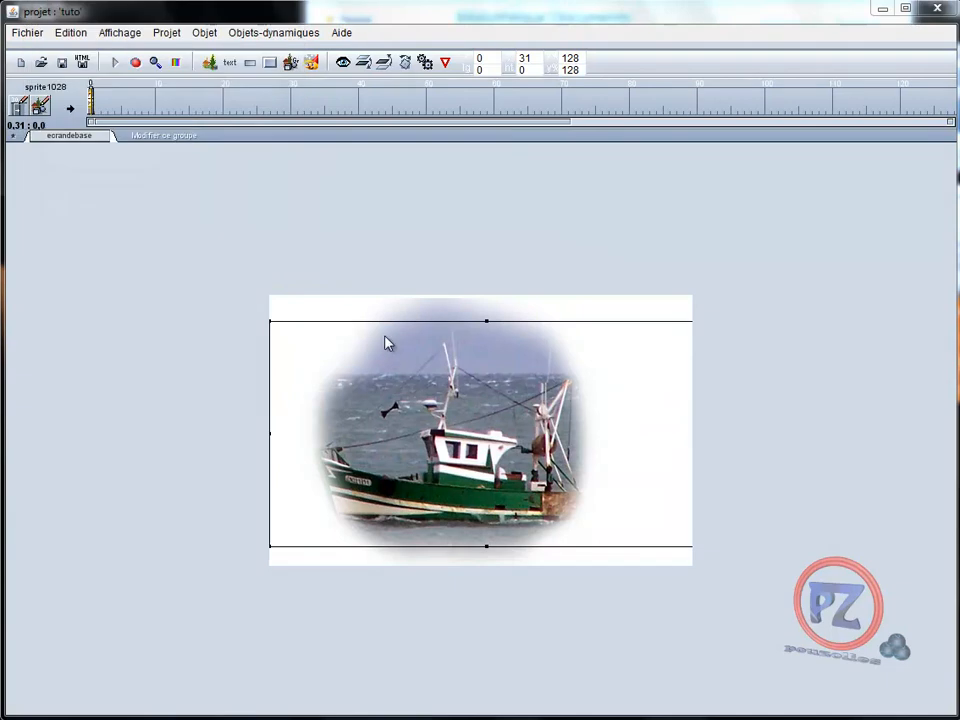
Set the nuages_anim group's Gris (o/n) attribute back to 'o' for greyscale clouds
{"action": "double_click", "coordinate": [407, 391]}
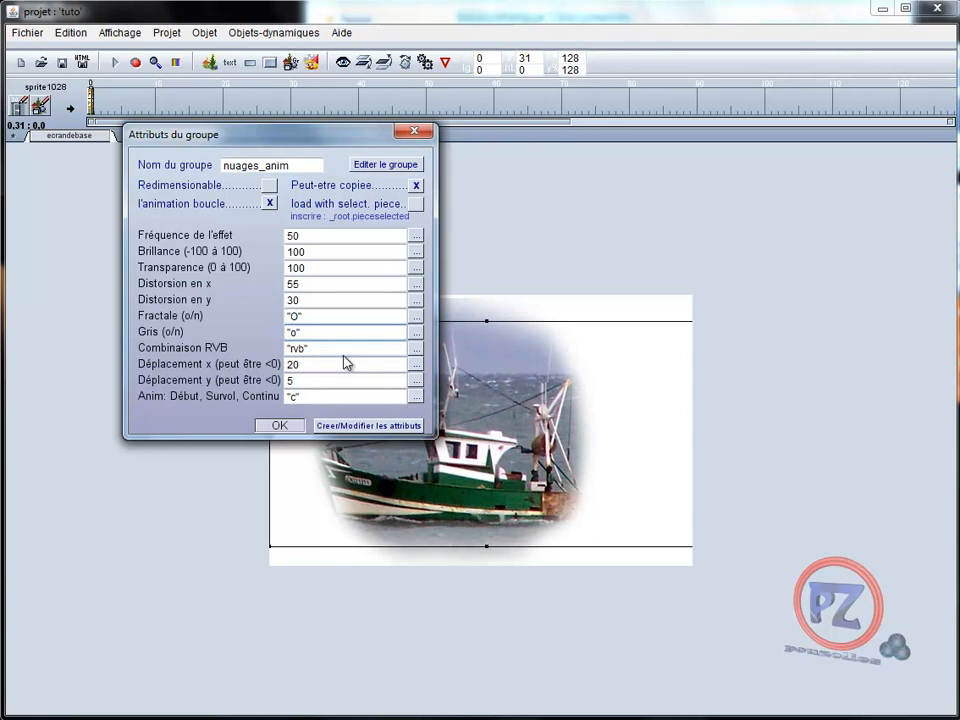
{"action": "left_click", "coordinate": [281, 426]}
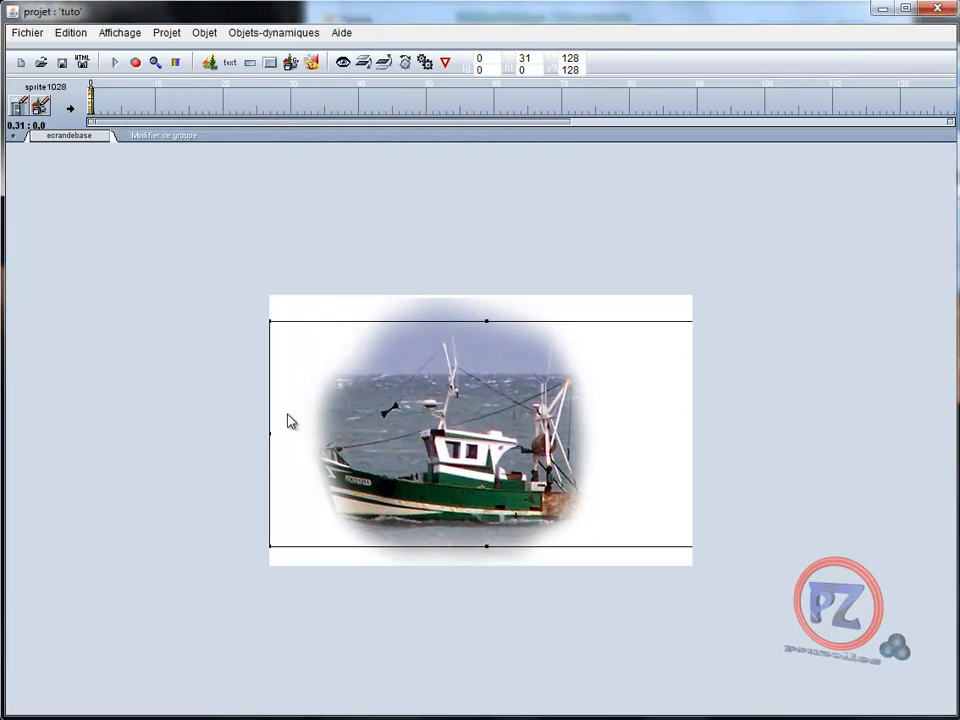
{"action": "left_click", "coordinate": [115, 63]}
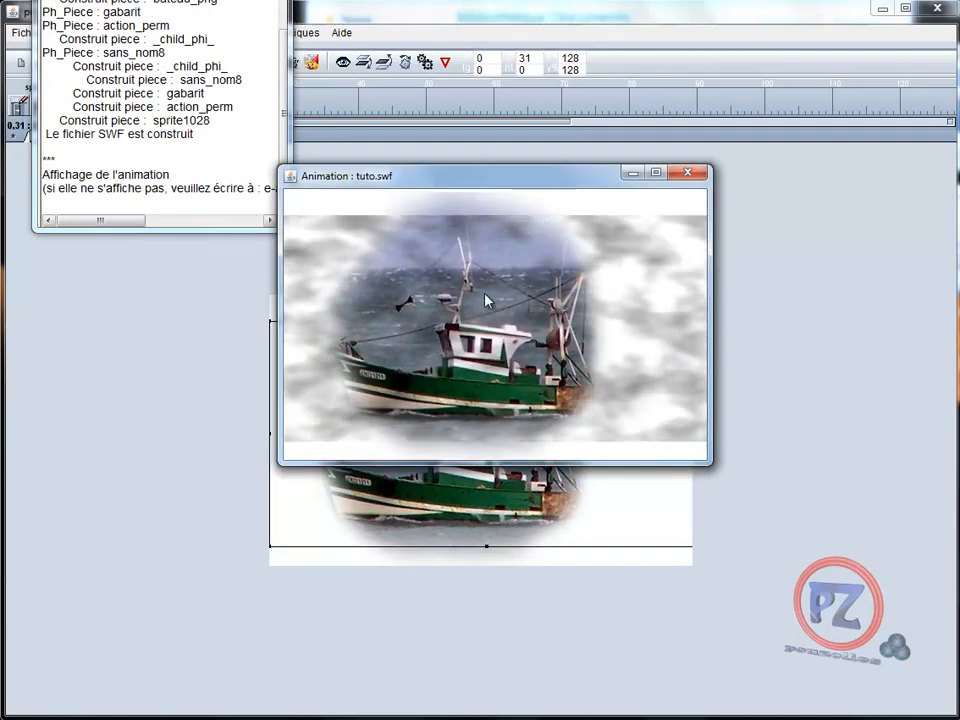
{"action": "left_click", "coordinate": [690, 176]}
{"action": "left_click", "coordinate": [270, 1]}
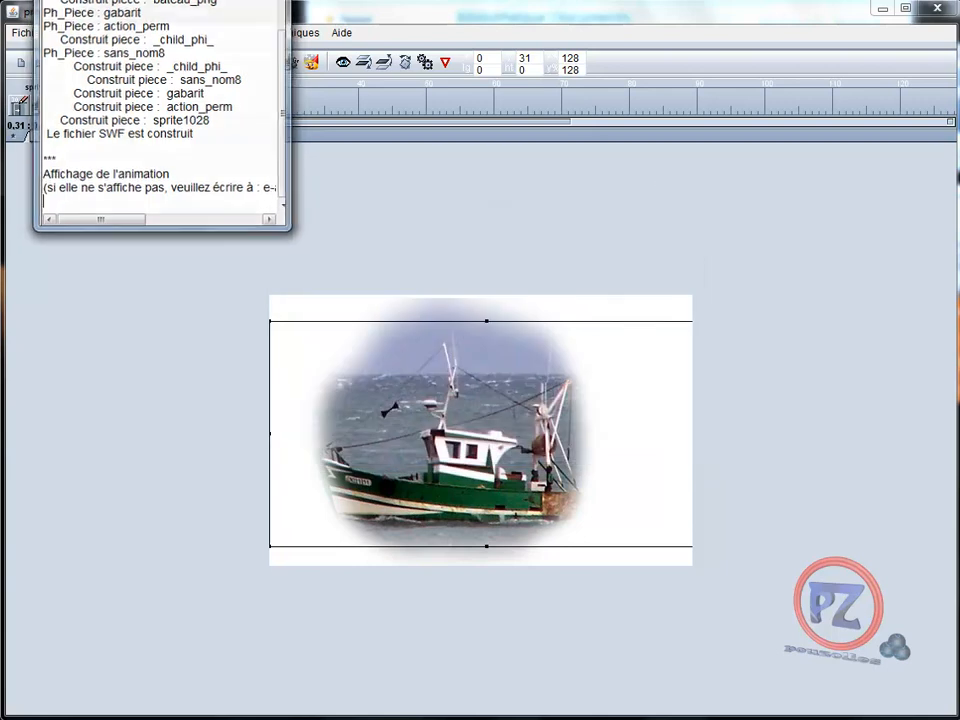
Save the project under the new name tuto2.phi via Enregistrer sous
{"action": "left_click", "coordinate": [26, 34]}
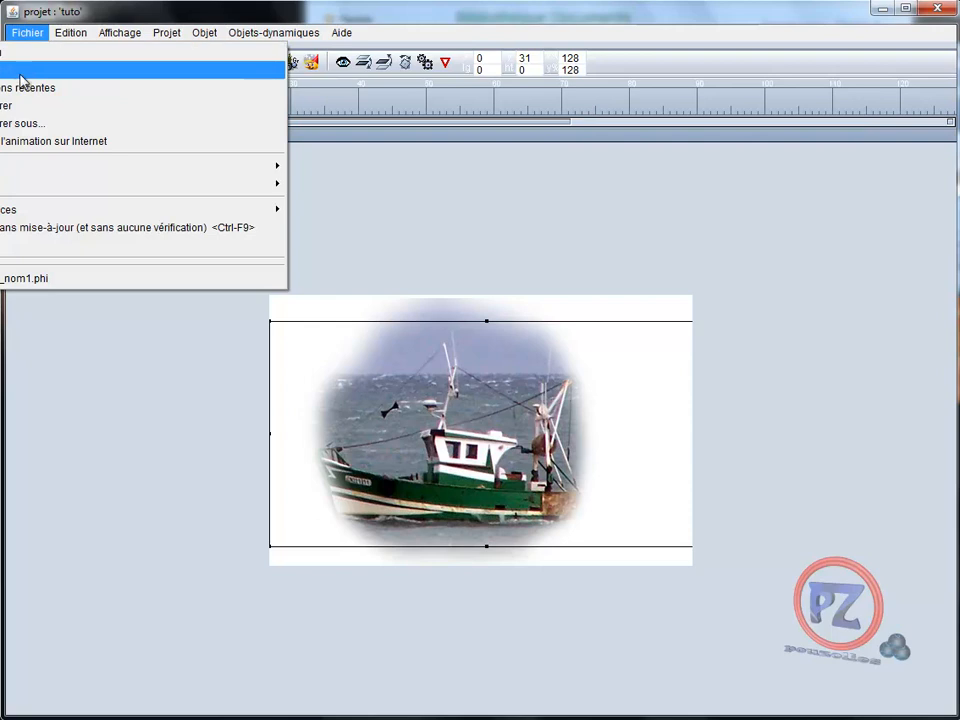
{"action": "left_click", "coordinate": [19, 125]}
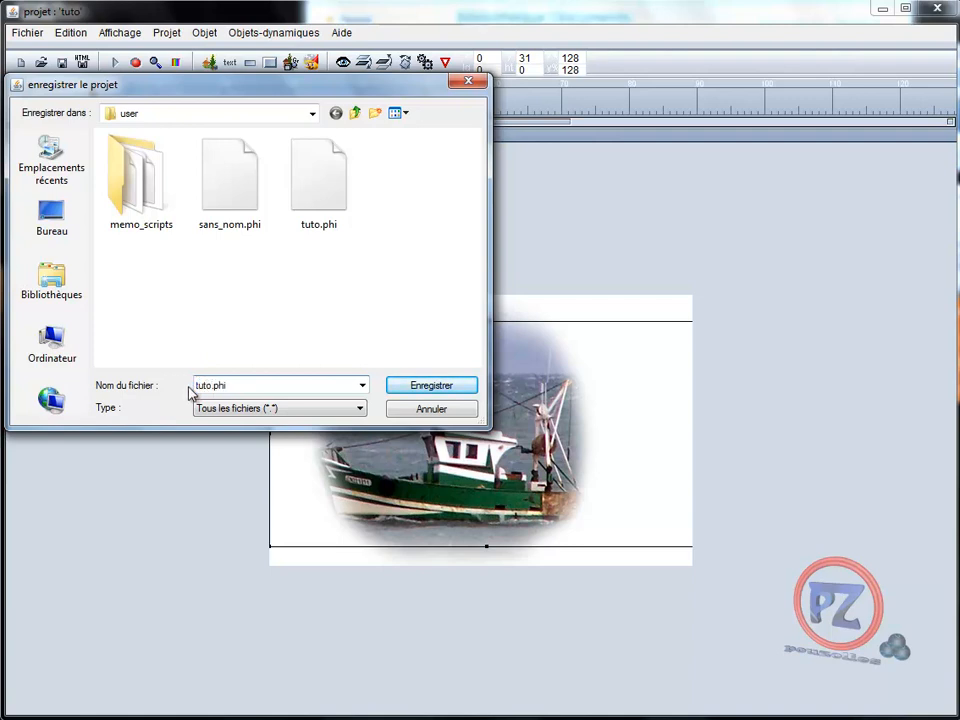
{"action": "left_click", "coordinate": [428, 386]}
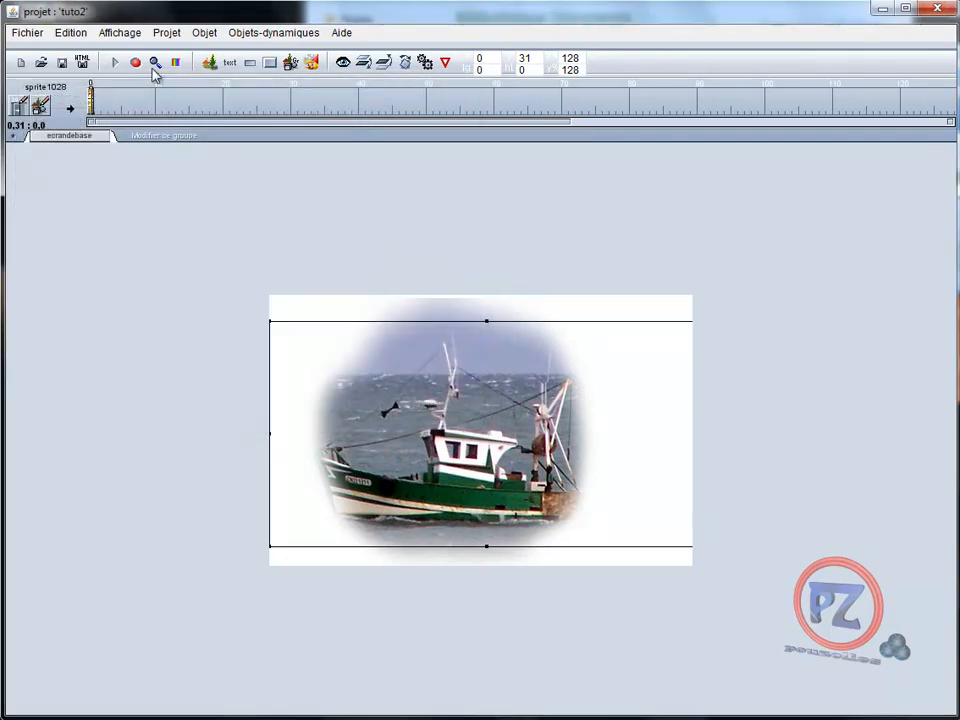
Replace the boat project with a new project and save it as 12.phi
{"action": "left_click", "coordinate": [33, 34]}
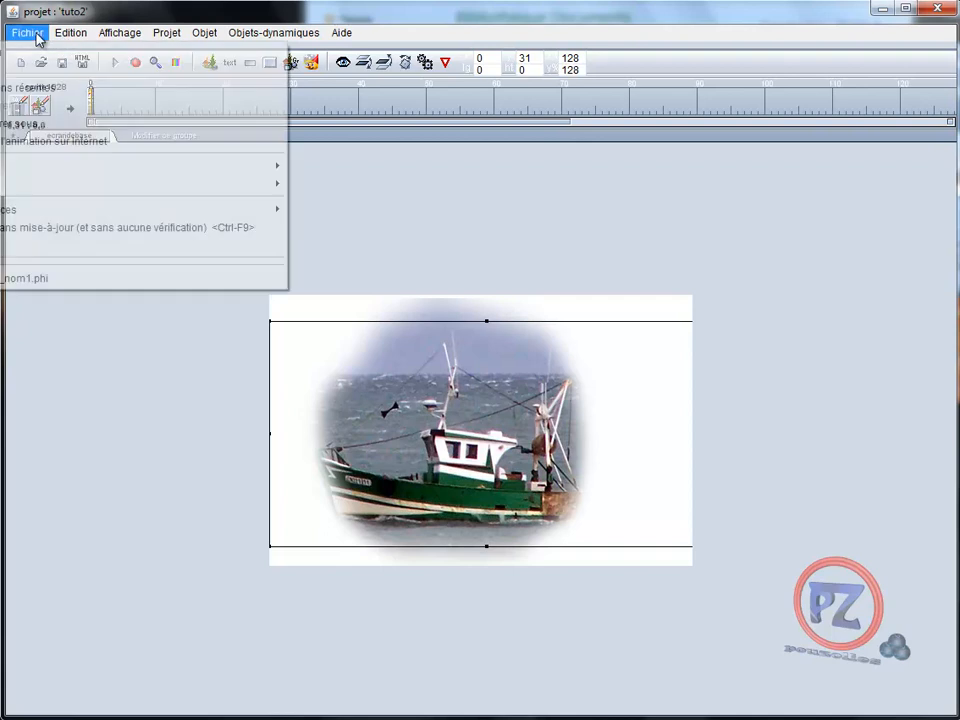
{"action": "left_click", "coordinate": [21, 58]}
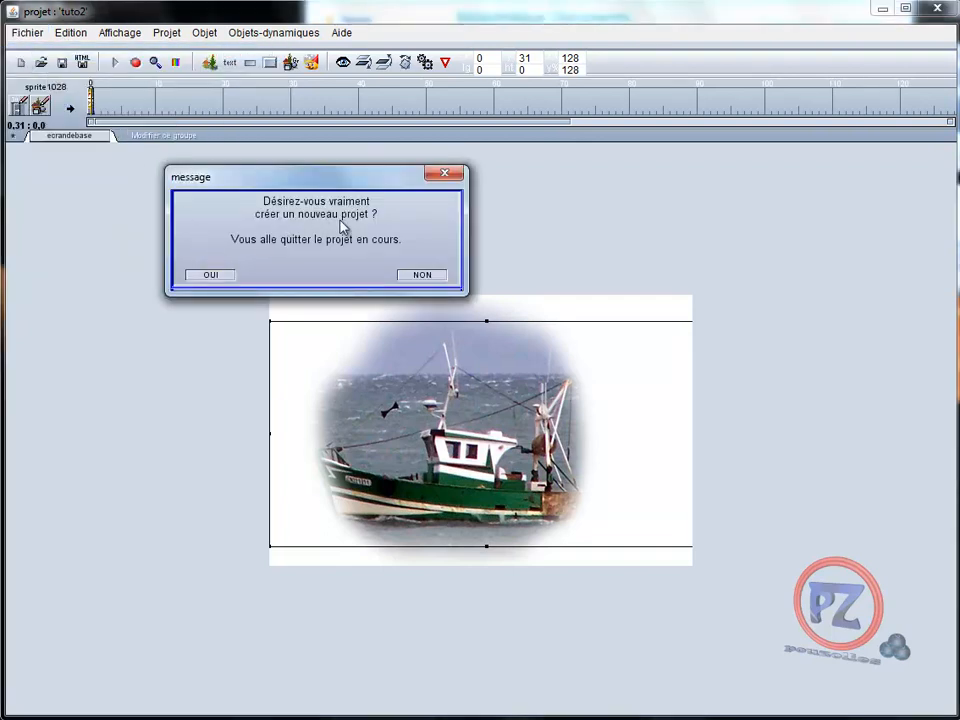
{"action": "left_click", "coordinate": [209, 275]}
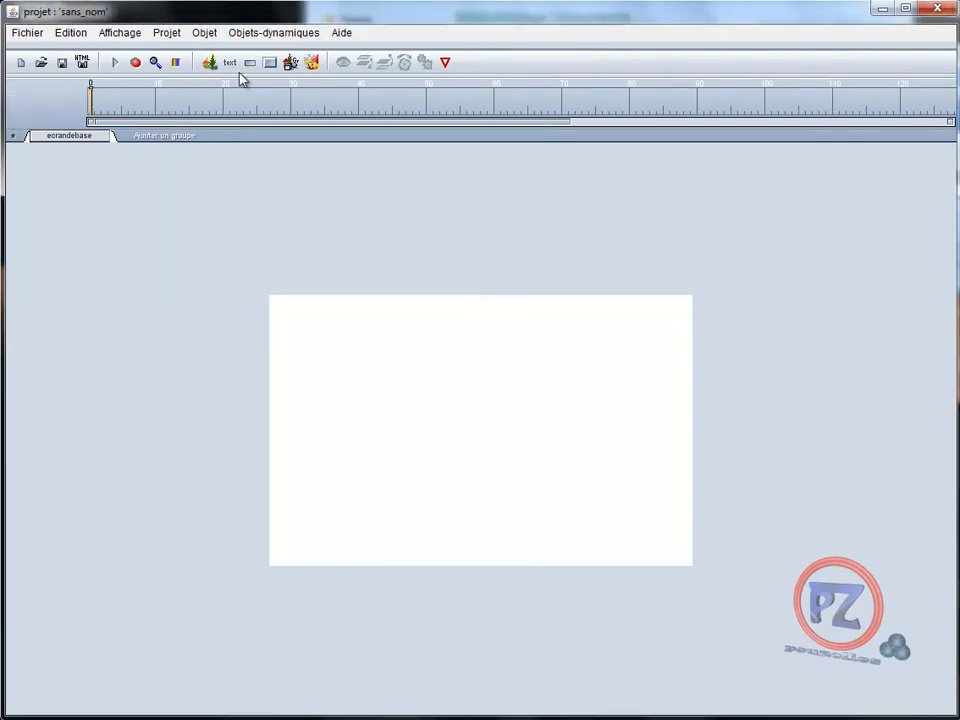
{"action": "left_click", "coordinate": [210, 63]}
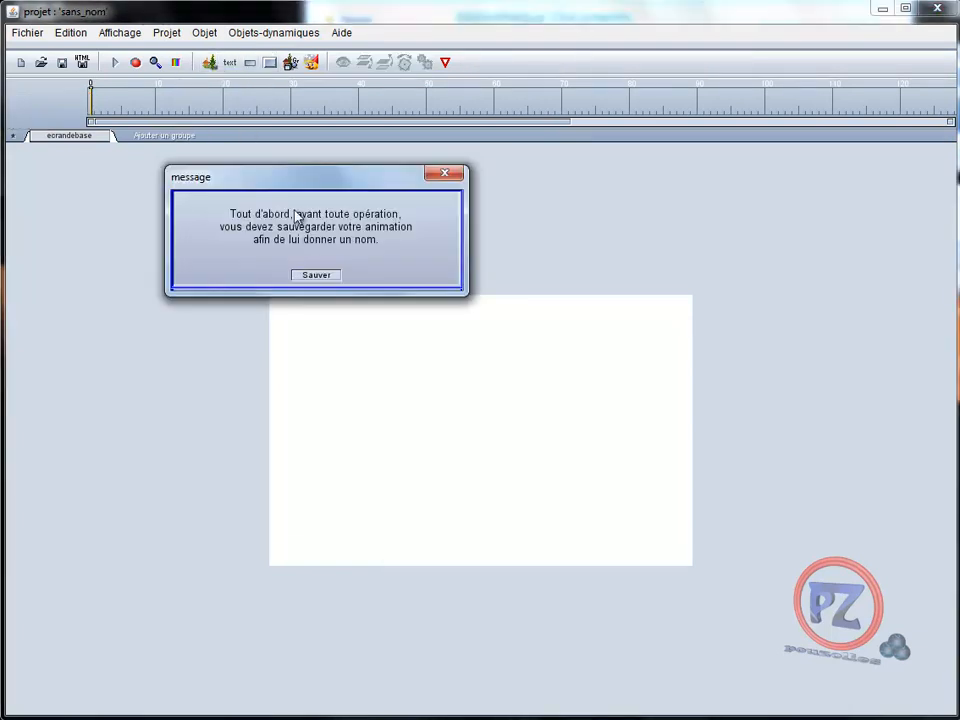
{"action": "left_click", "coordinate": [317, 275]}
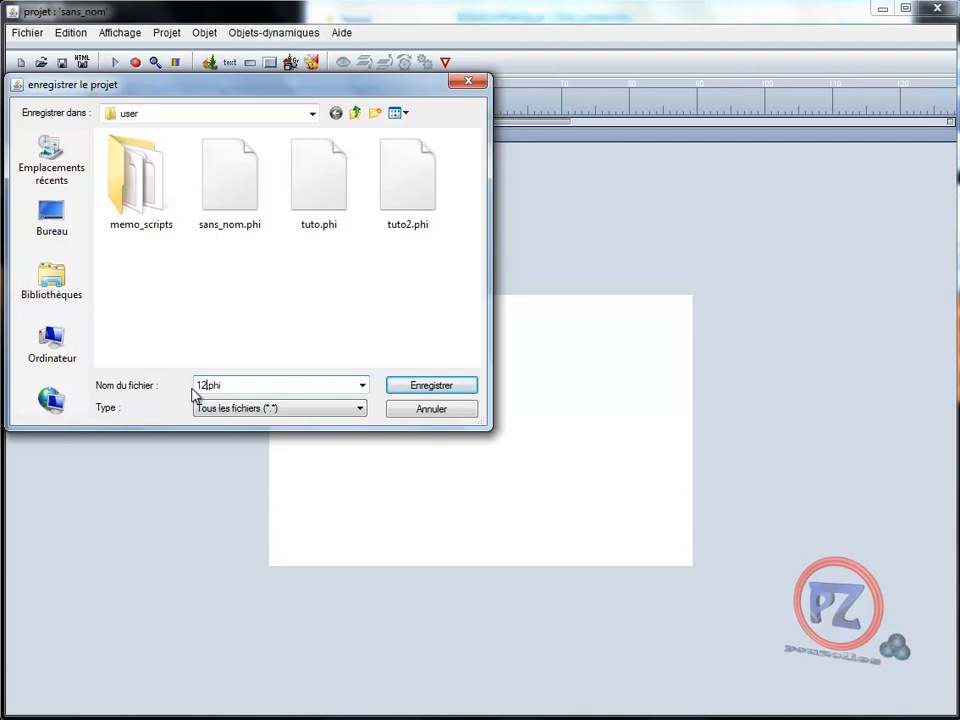
{"action": "left_click", "coordinate": [428, 386]}
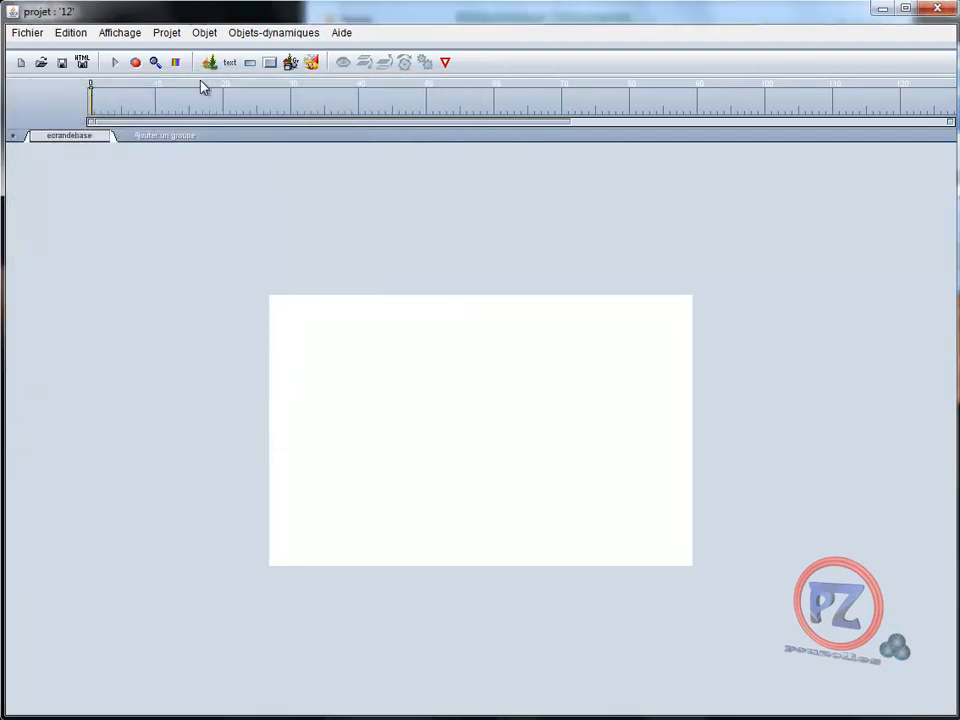
Confirm the project dimensions at 500 × 320
{"action": "left_click", "coordinate": [167, 35]}
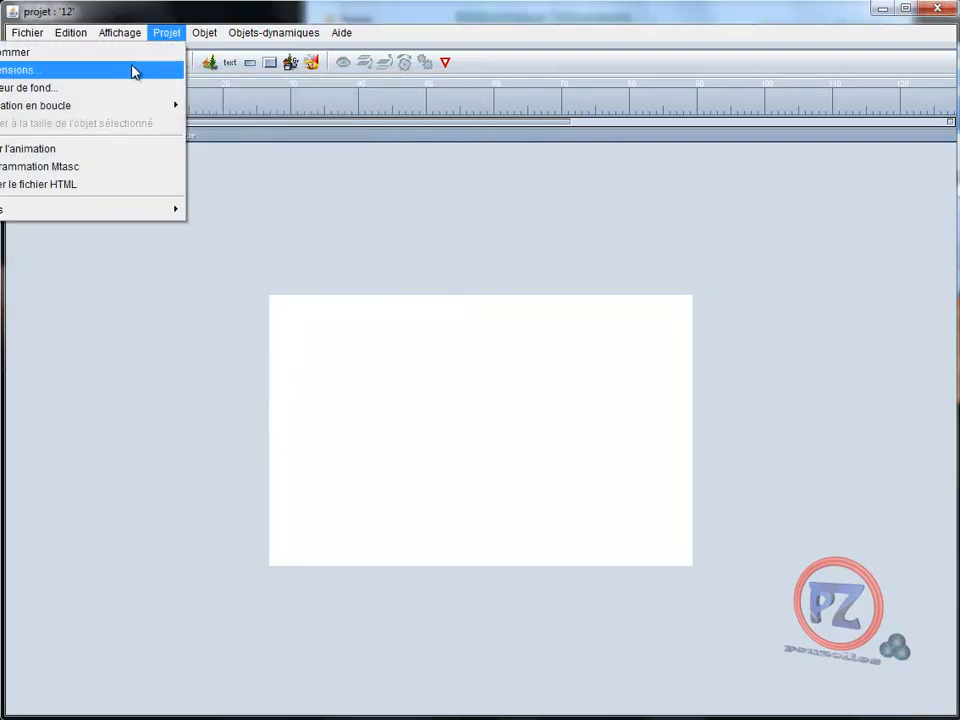
{"action": "left_click", "coordinate": [134, 69]}
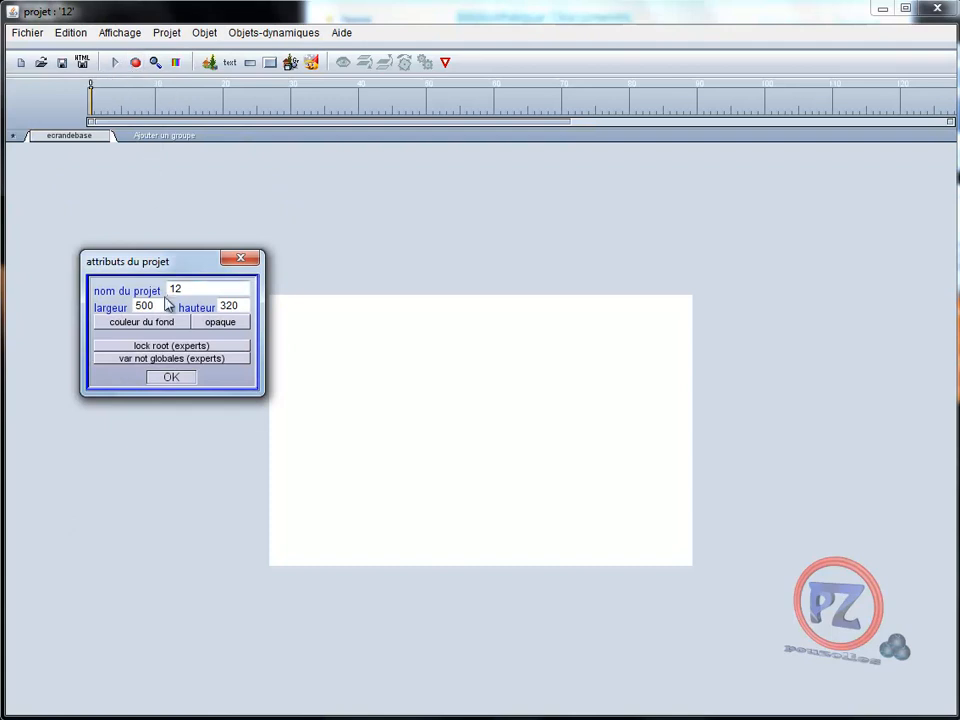
{"action": "left_click", "coordinate": [171, 378]}
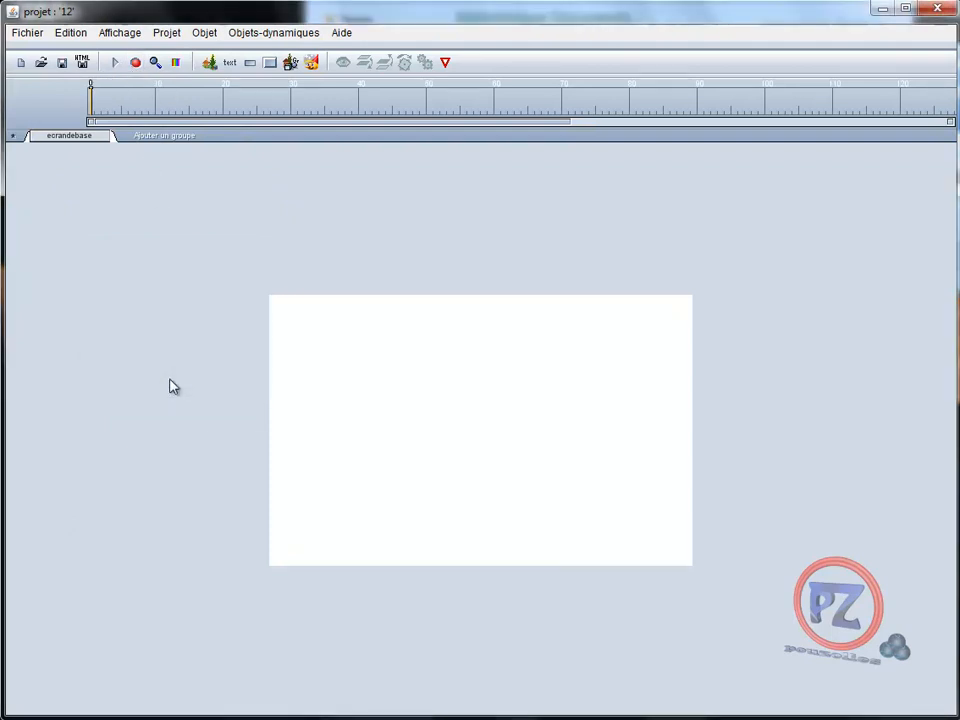
Insert the Batman picture with default attributes and shift it left to -133, -46
{"action": "left_click", "coordinate": [209, 62]}
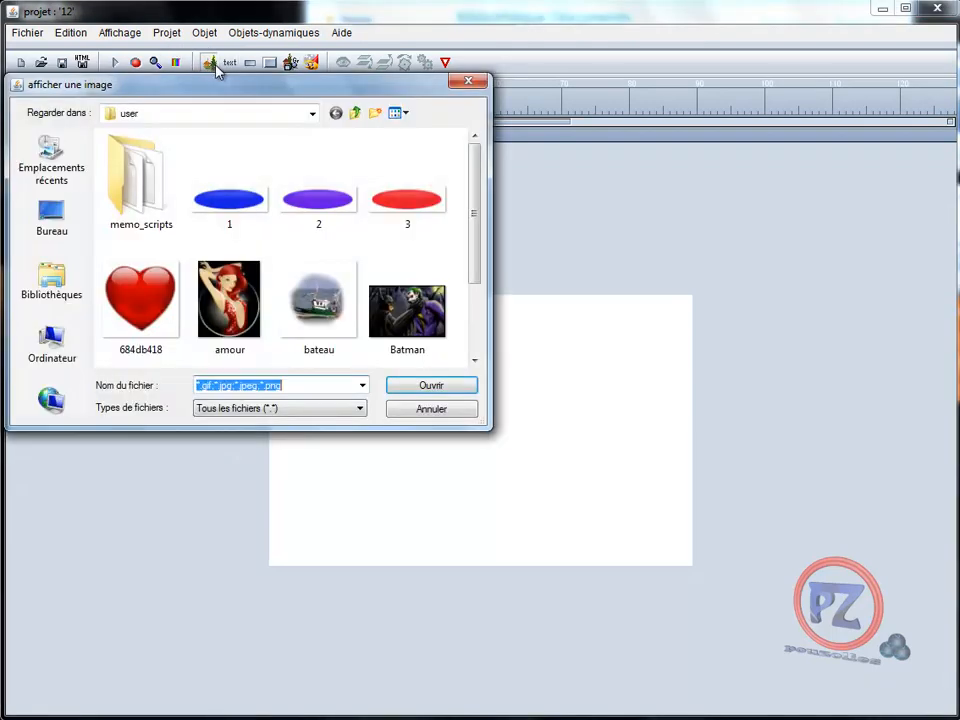
{"action": "double_click", "coordinate": [405, 322]}
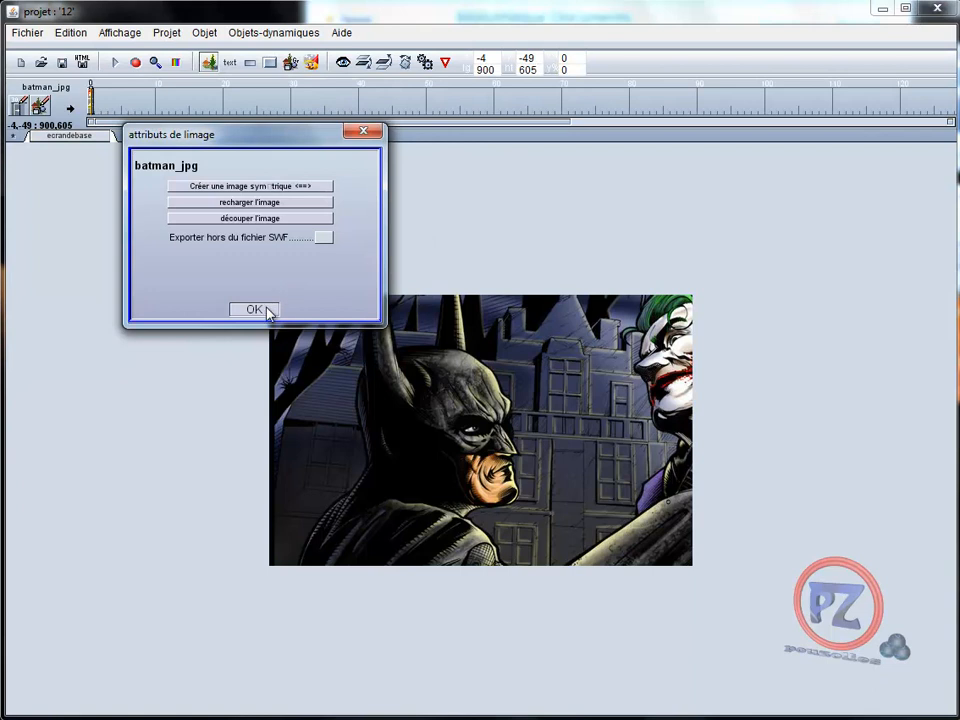
{"action": "left_click", "coordinate": [256, 310]}
{"action": "left_click_drag", "start_coordinate": [455, 424], "coordinate": [345, 426]}
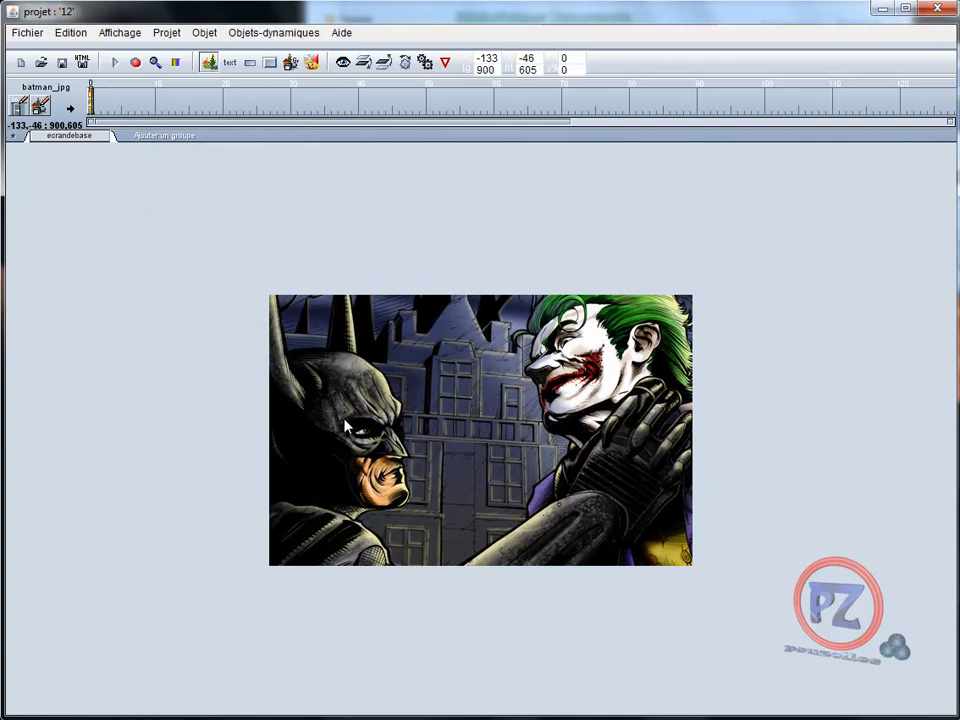
Add the Users clouds effect, move it up-left, and nudge the Batman picture back into place
{"action": "left_click", "coordinate": [272, 33]}
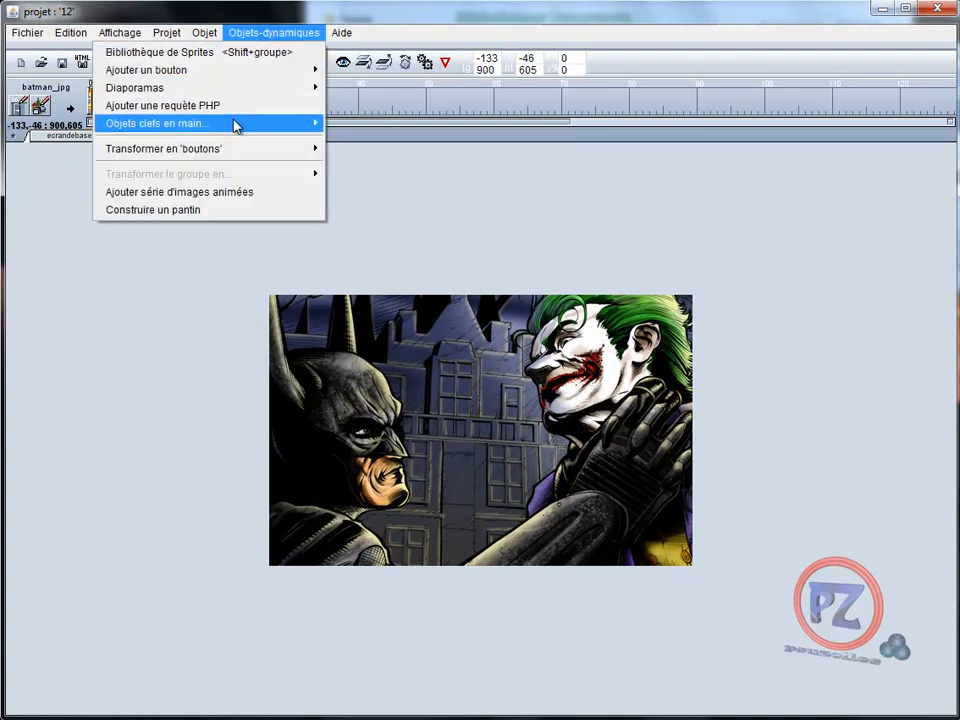
{"action": "mouse_move", "coordinate": [234, 122]}
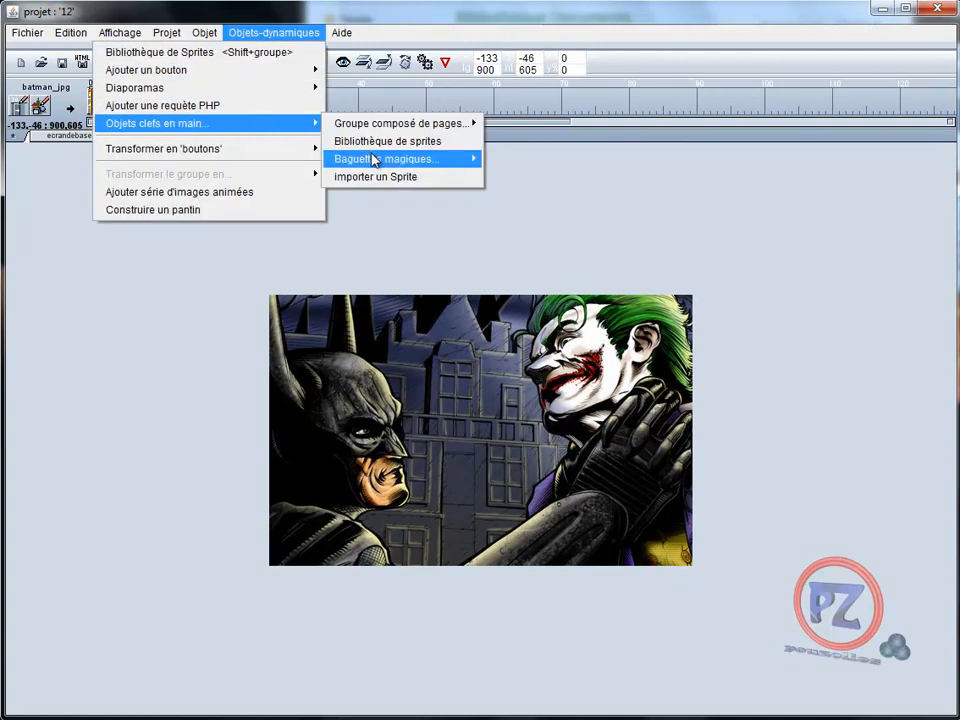
{"action": "mouse_move", "coordinate": [378, 160]}
{"action": "mouse_move", "coordinate": [205, 238]}
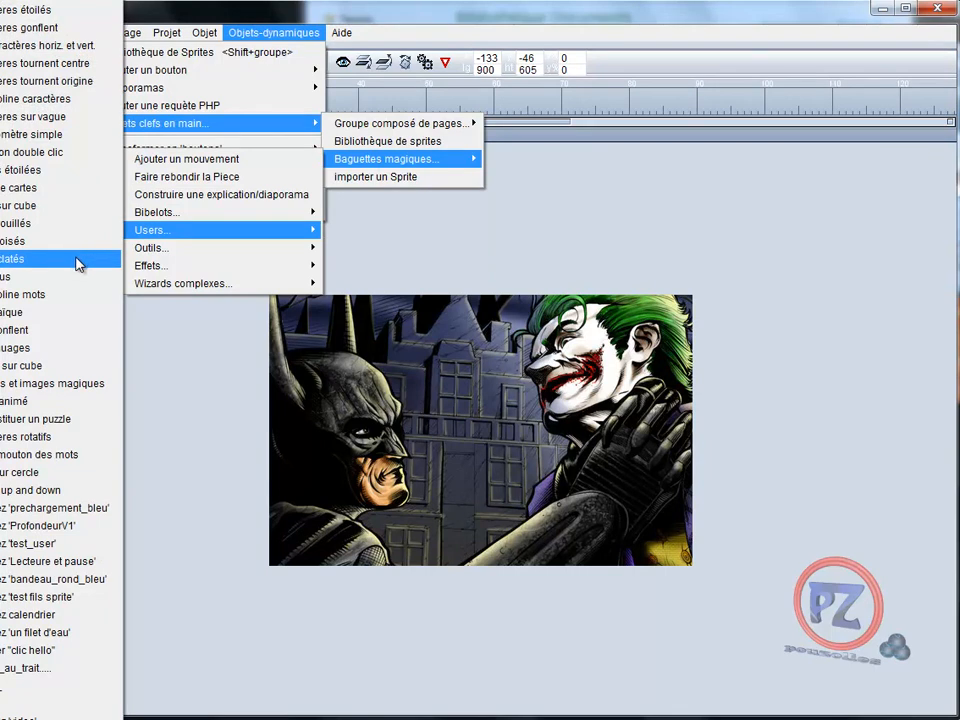
{"action": "left_click", "coordinate": [37, 348]}
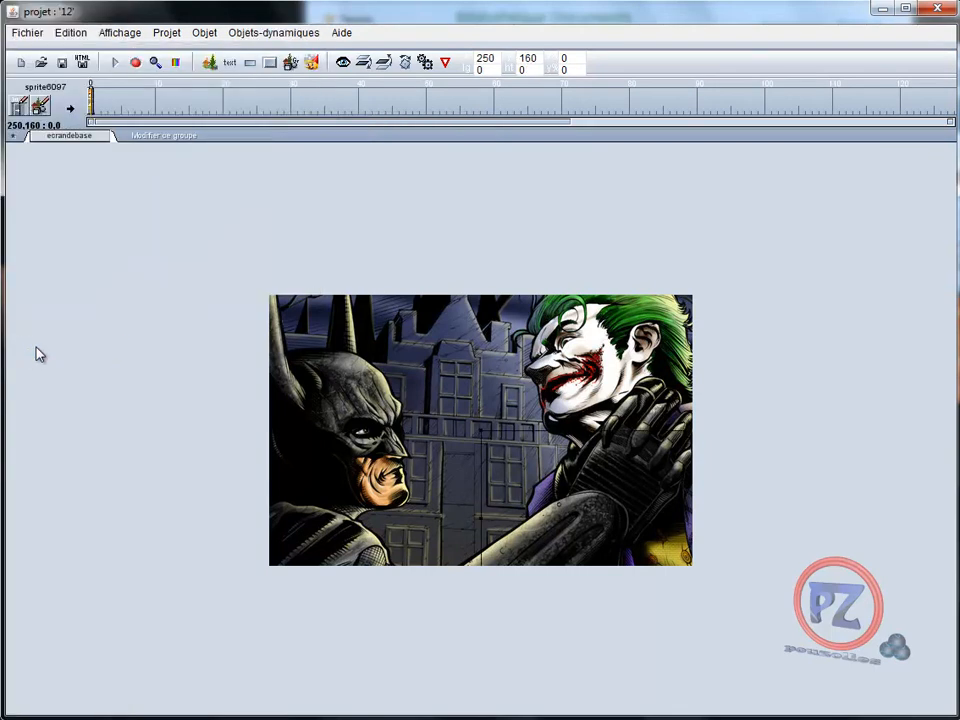
{"action": "left_click_drag", "start_coordinate": [520, 476], "coordinate": [295, 316]}
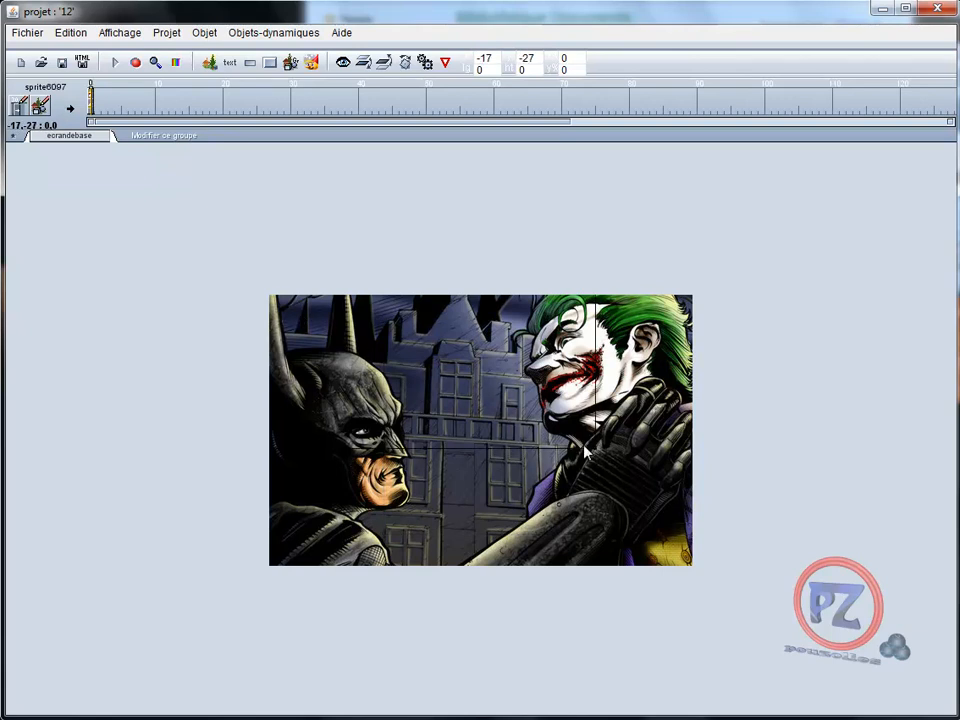
{"action": "left_click_drag", "start_coordinate": [597, 449], "coordinate": [530, 458]}
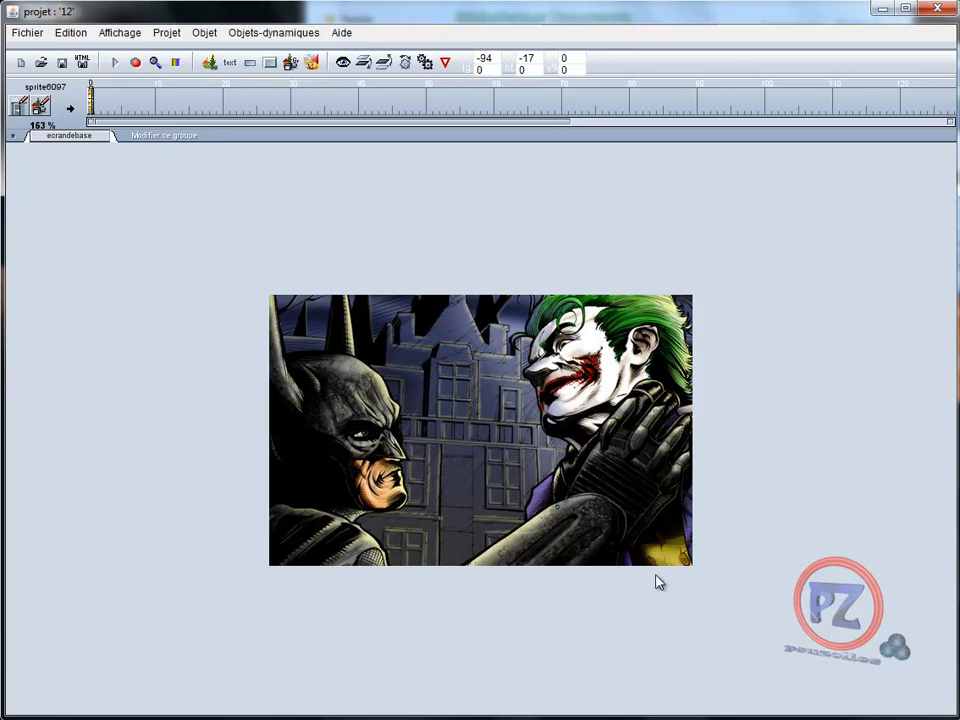
Select the cloud effect, build 12.swf, watch the Batman and Joker preview, then close it
{"action": "left_click", "coordinate": [518, 453]}
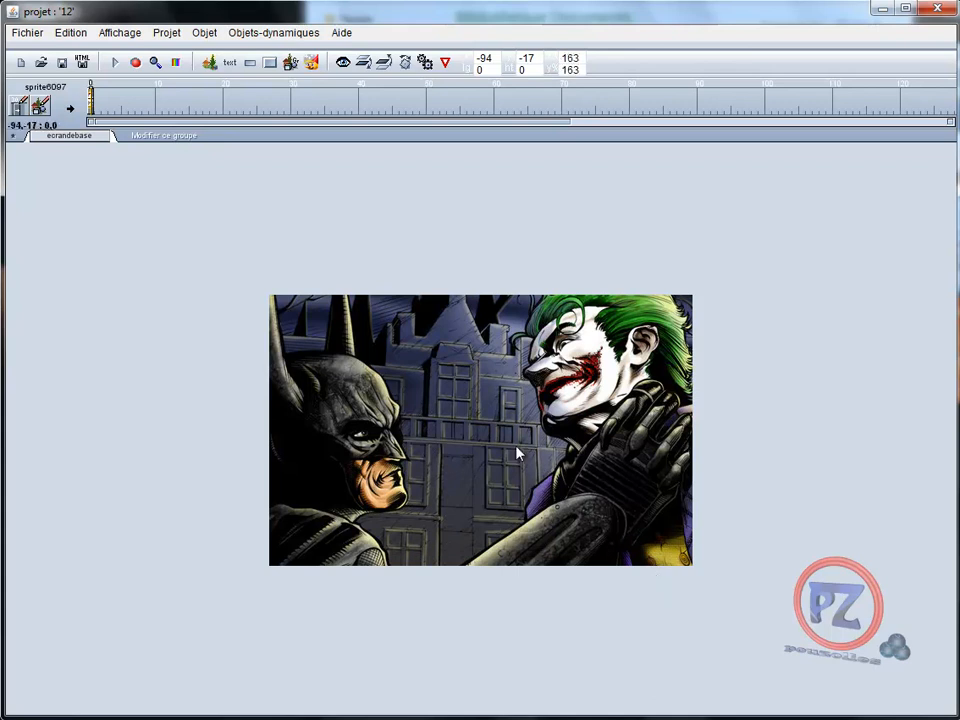
{"action": "left_click", "coordinate": [115, 63]}
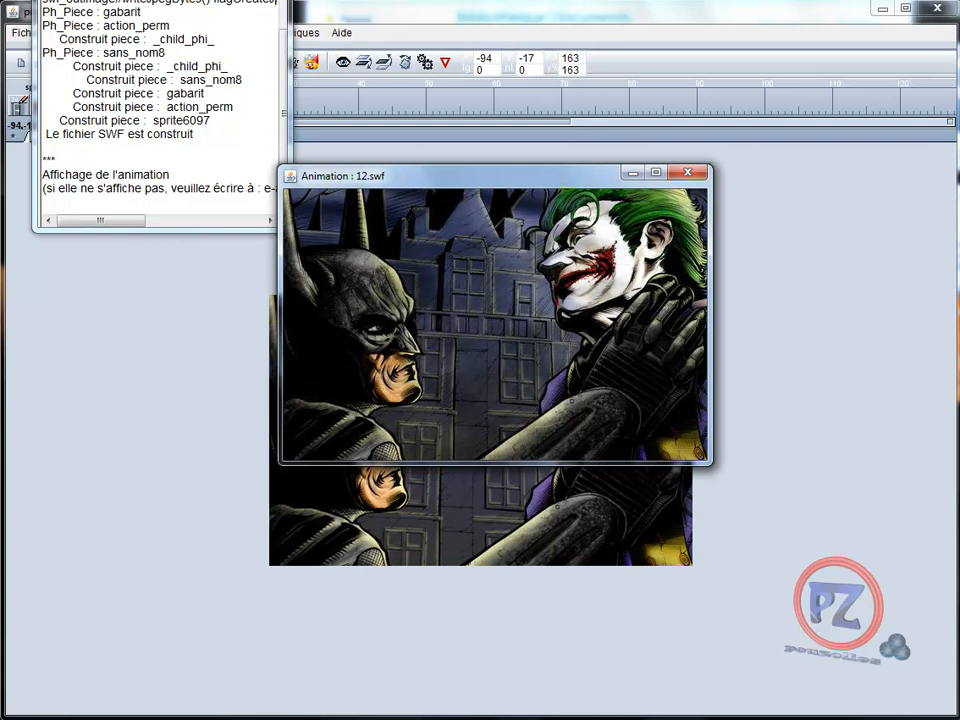
{"action": "left_click", "coordinate": [687, 173]}
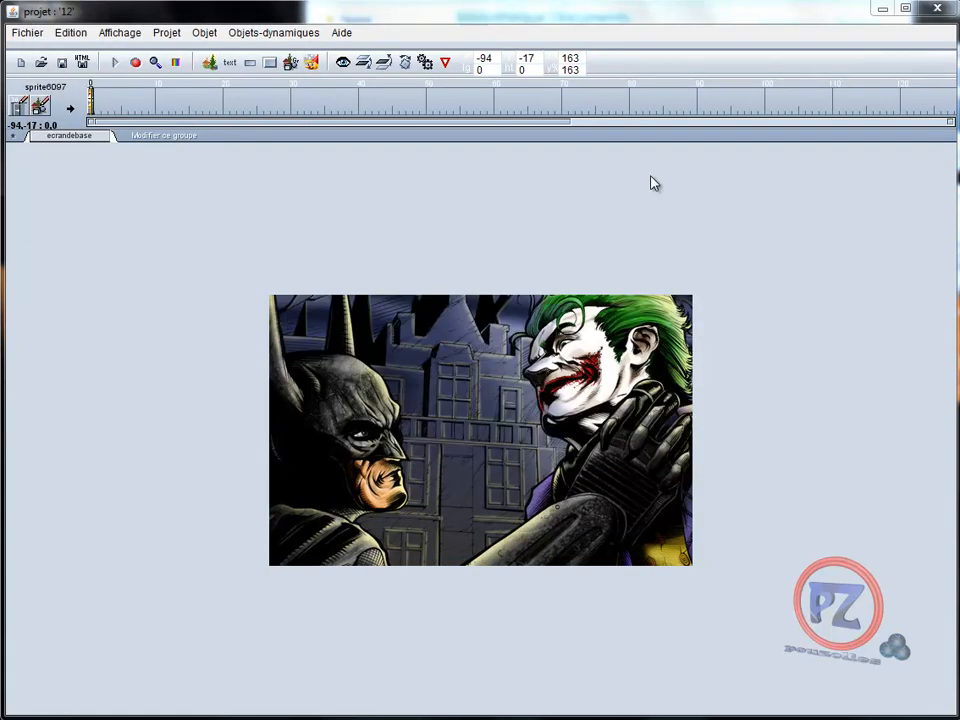
Give the nuages_anim group Déplacement x 40 and Déplacement y 10, then rebuild the preview
{"action": "double_click", "coordinate": [366, 360]}
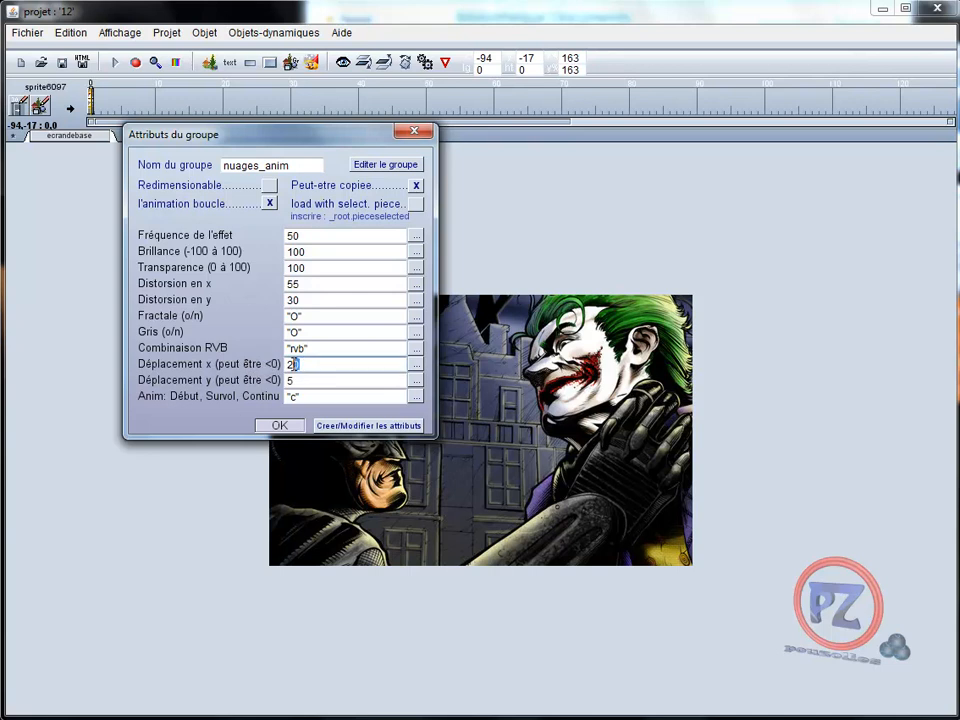
{"action": "type", "text": "0"}
{"action": "left_click_drag", "start_coordinate": [300, 380], "coordinate": [277, 384]}
{"action": "type", "text": "10"}
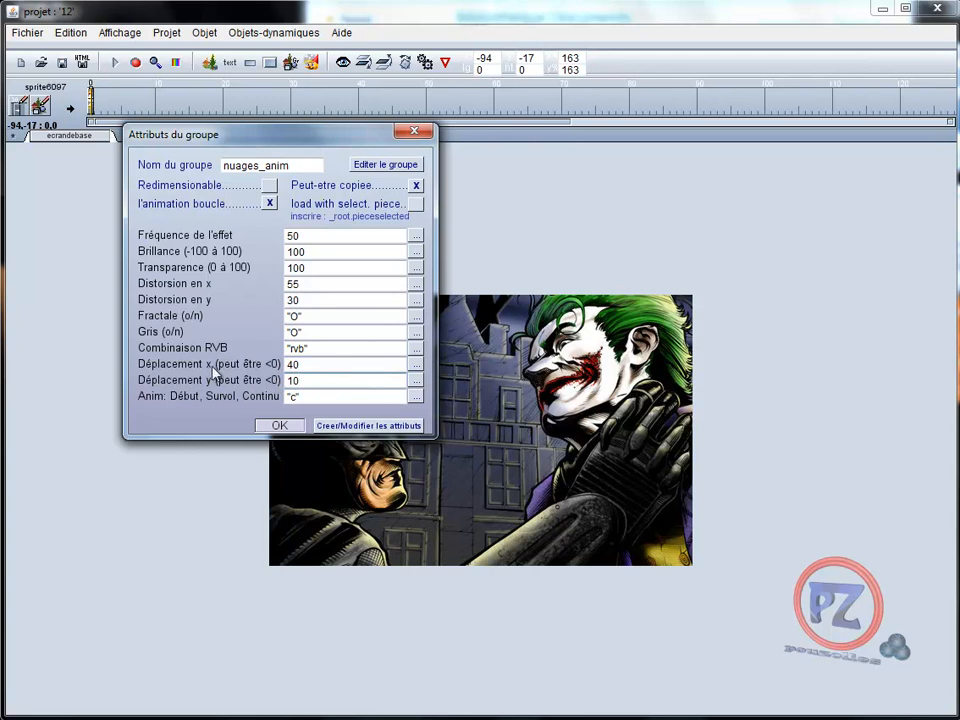
{"action": "left_click", "coordinate": [282, 427]}
{"action": "left_click", "coordinate": [114, 62]}
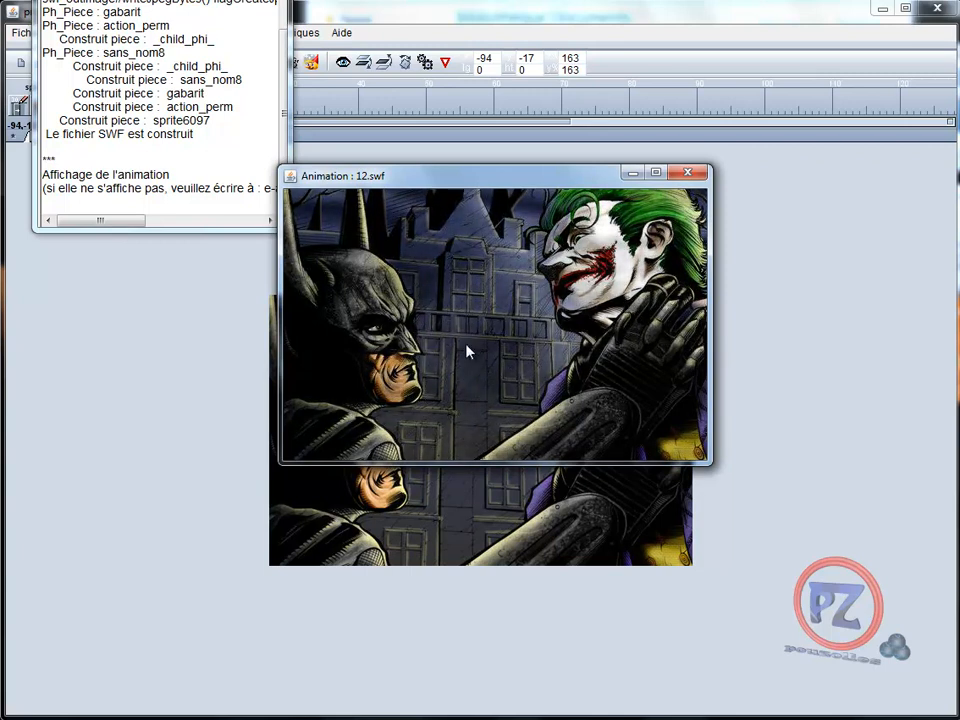
Close the preview and build log, reconfirm the nuages_anim group settings, and rebuild 12.swf
{"action": "left_click", "coordinate": [692, 174]}
{"action": "left_click", "coordinate": [268, 1]}
{"action": "double_click", "coordinate": [394, 401]}
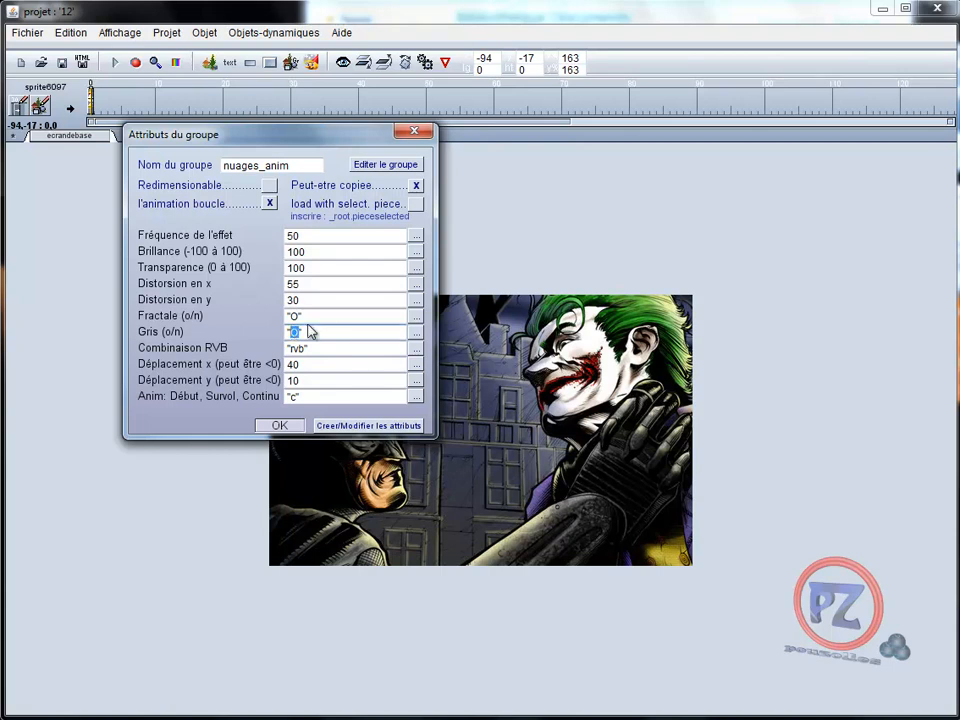
{"action": "left_click", "coordinate": [279, 425]}
{"action": "left_click", "coordinate": [115, 63]}
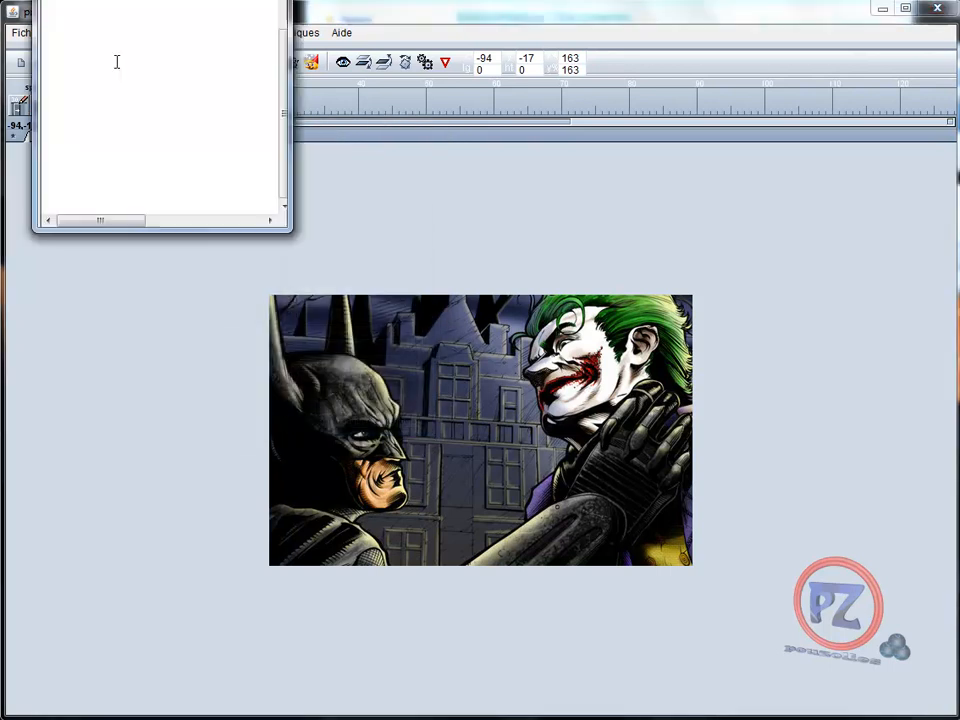